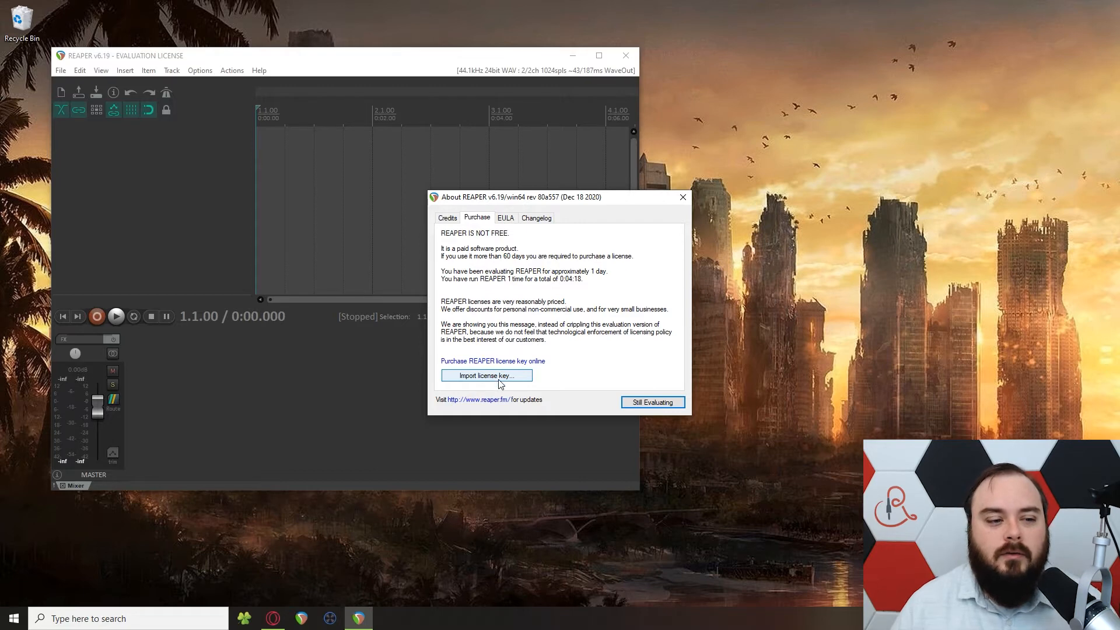
- Dismiss the license notice by continuing the evaluation, and maximize the main window
click(653, 402)
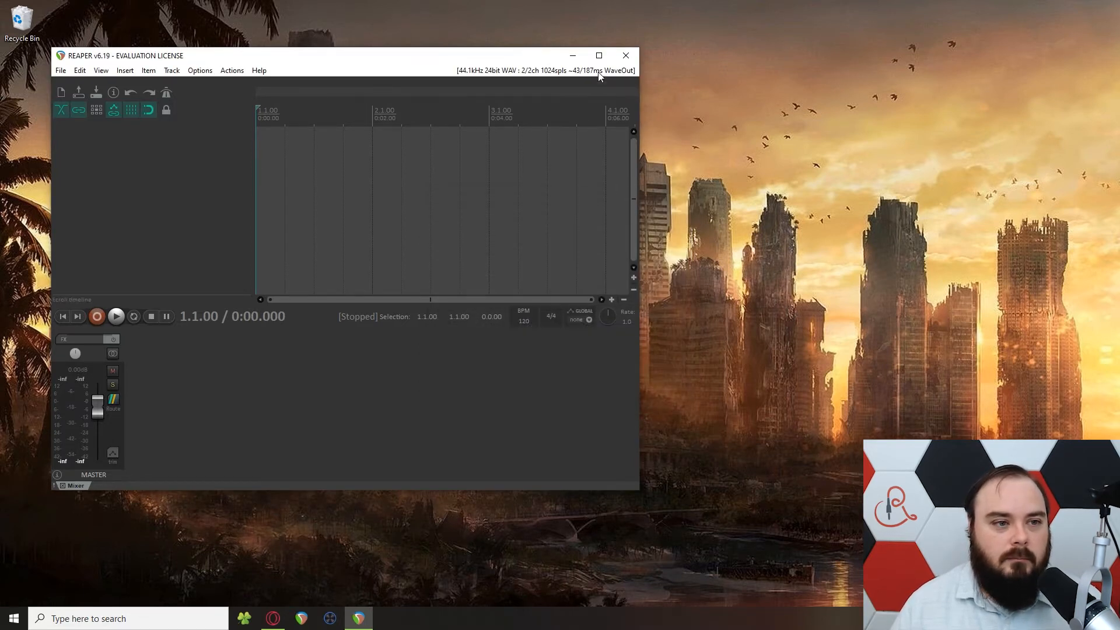
click(599, 55)
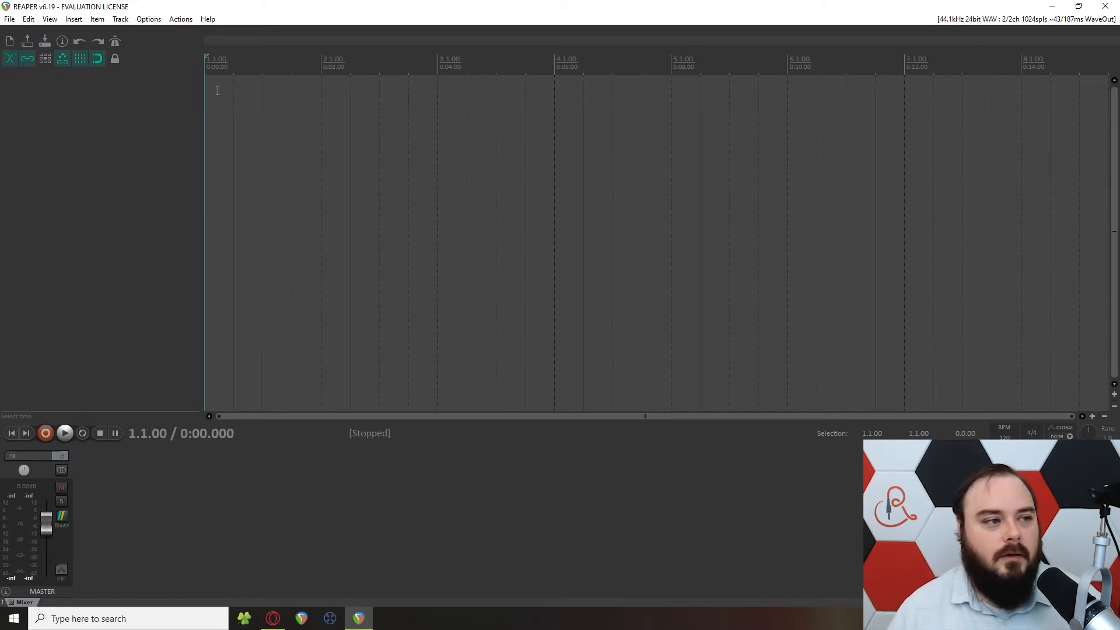
- In the Project preferences, set the automatic project save interval to 5 minutes, keeping it for when not recording
click(143, 19)
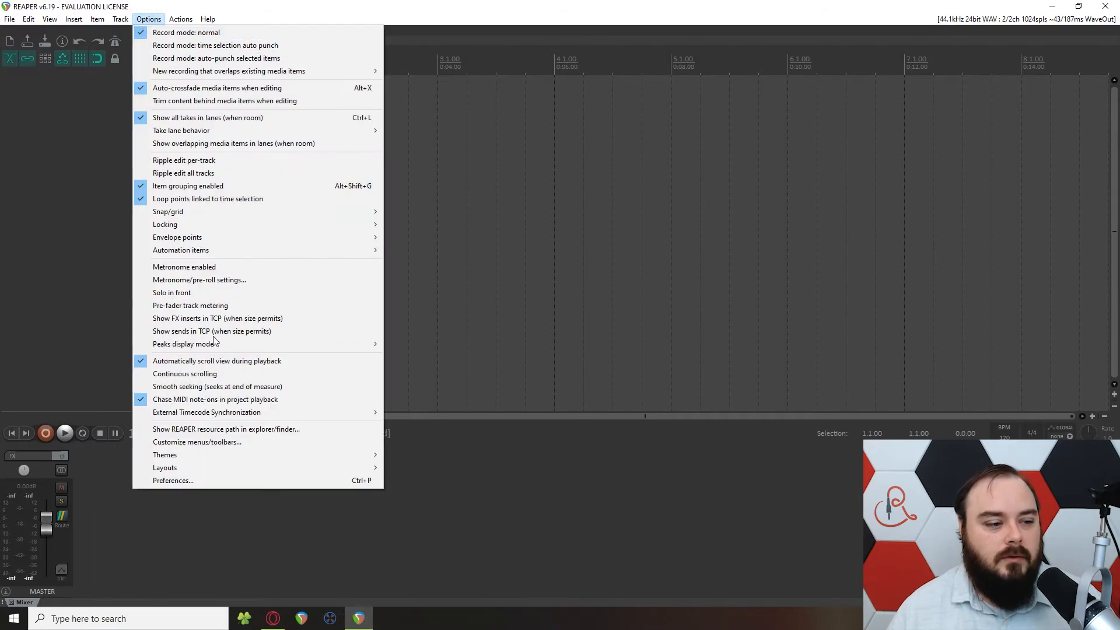
click(193, 480)
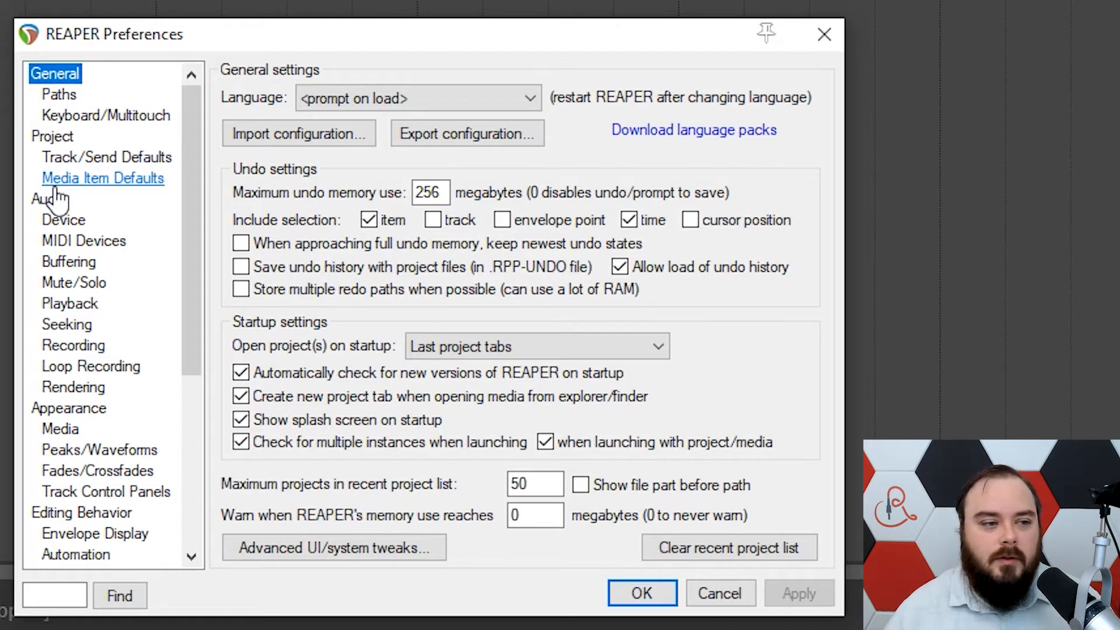
click(52, 137)
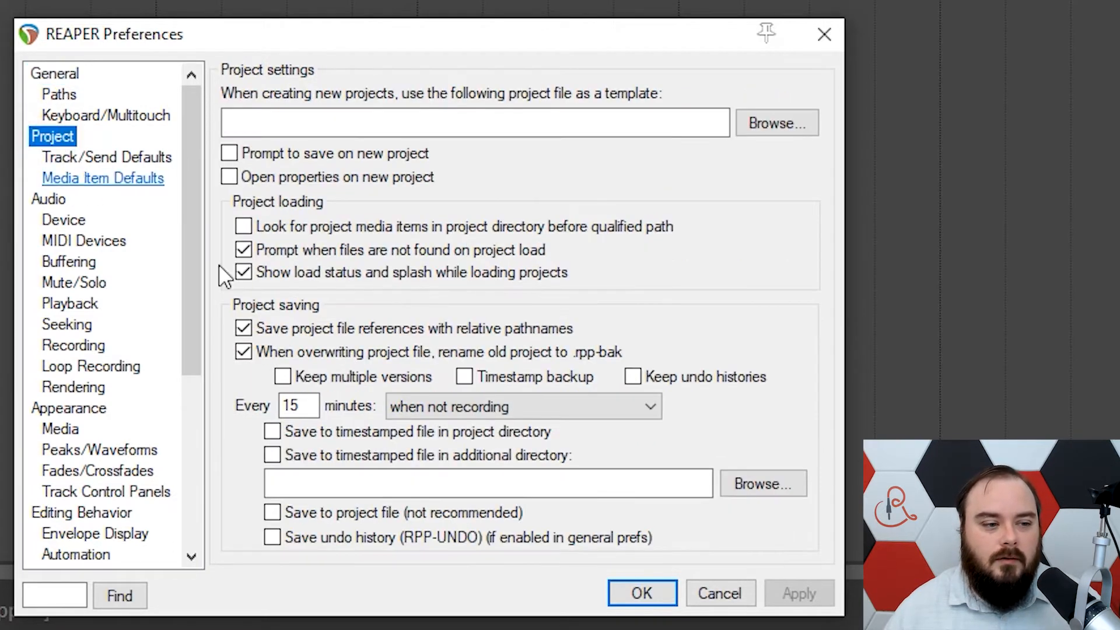
click(288, 407)
key(BackSpace)
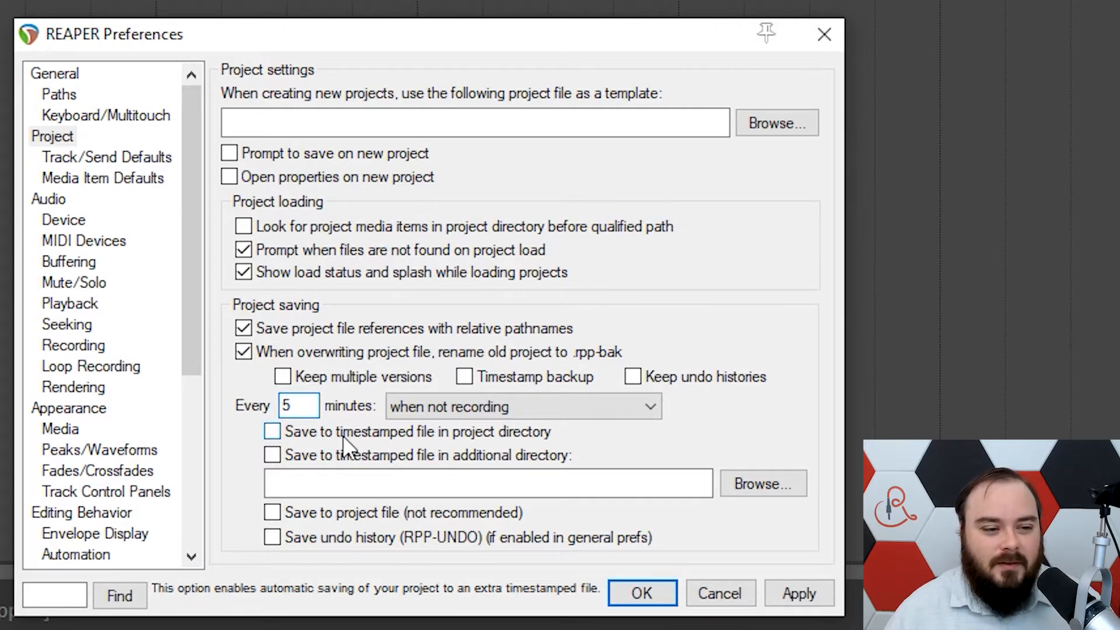
- Enable saving to a timestamped file in an additional directory and set that directory to auto_save
click(272, 456)
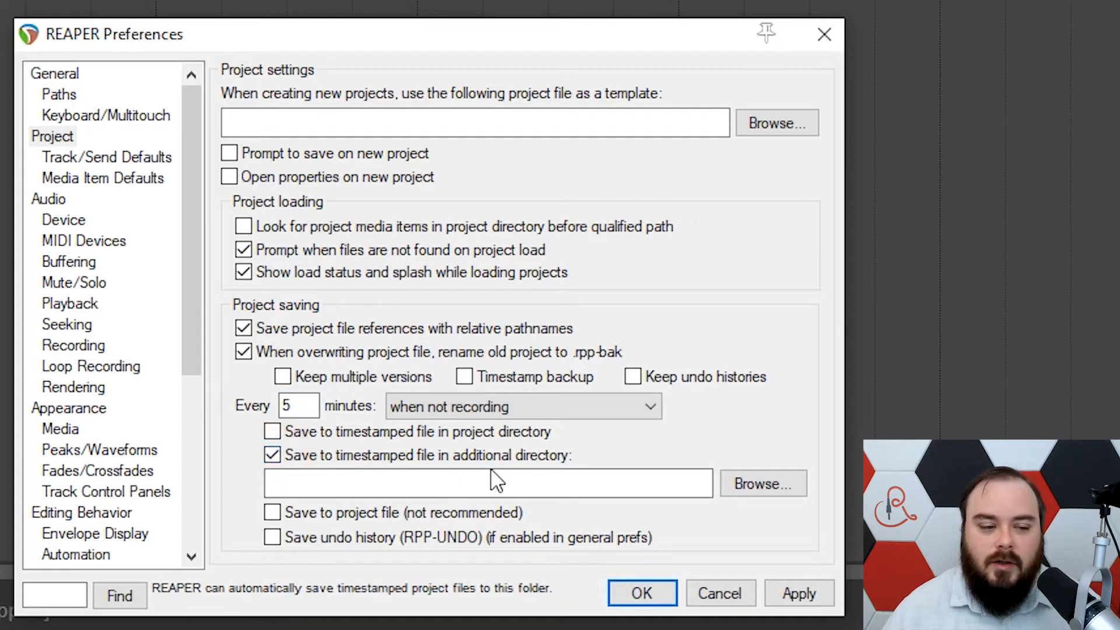
click(402, 483)
text(auto)
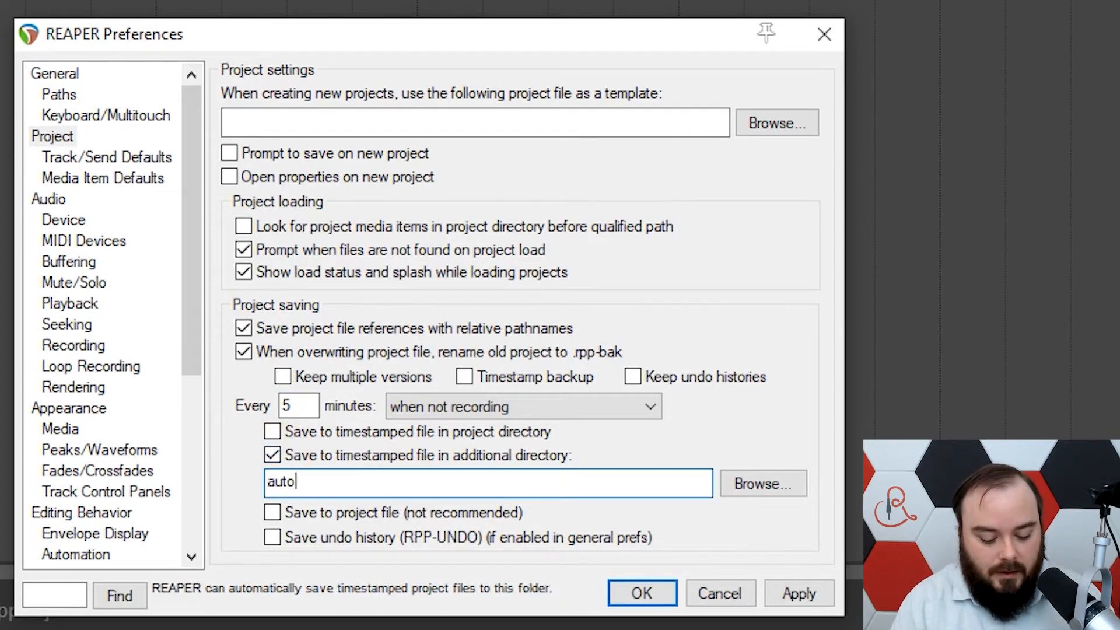
text(_save)
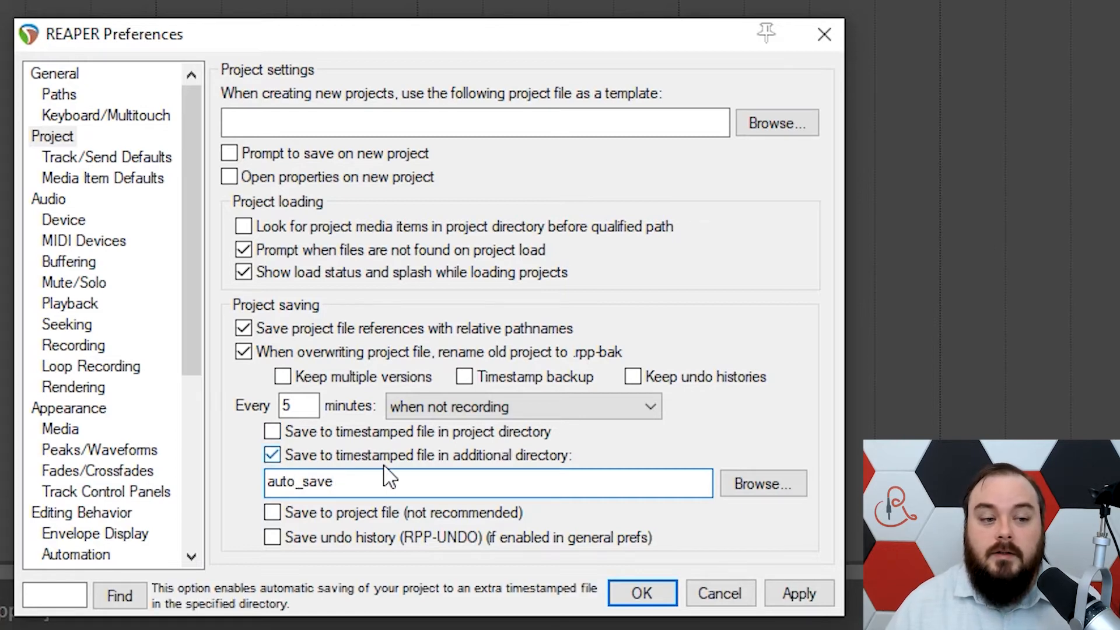
click(397, 481)
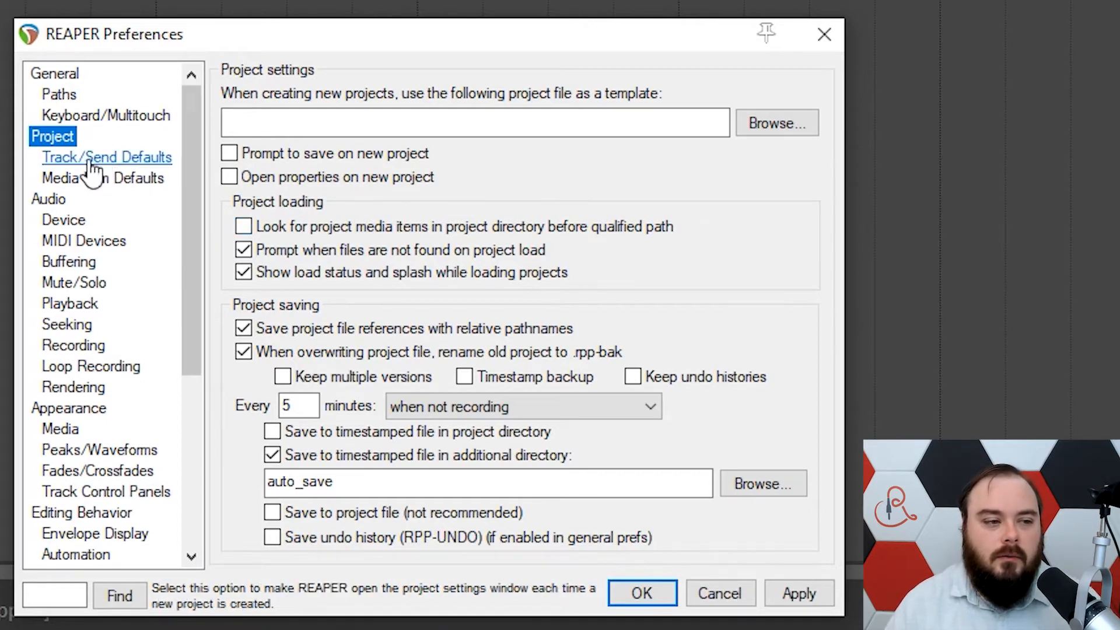
- In the audio device preferences, keep WaveOut as the audio system and set the input device to Microphone (ATR USB microphone)
click(52, 221)
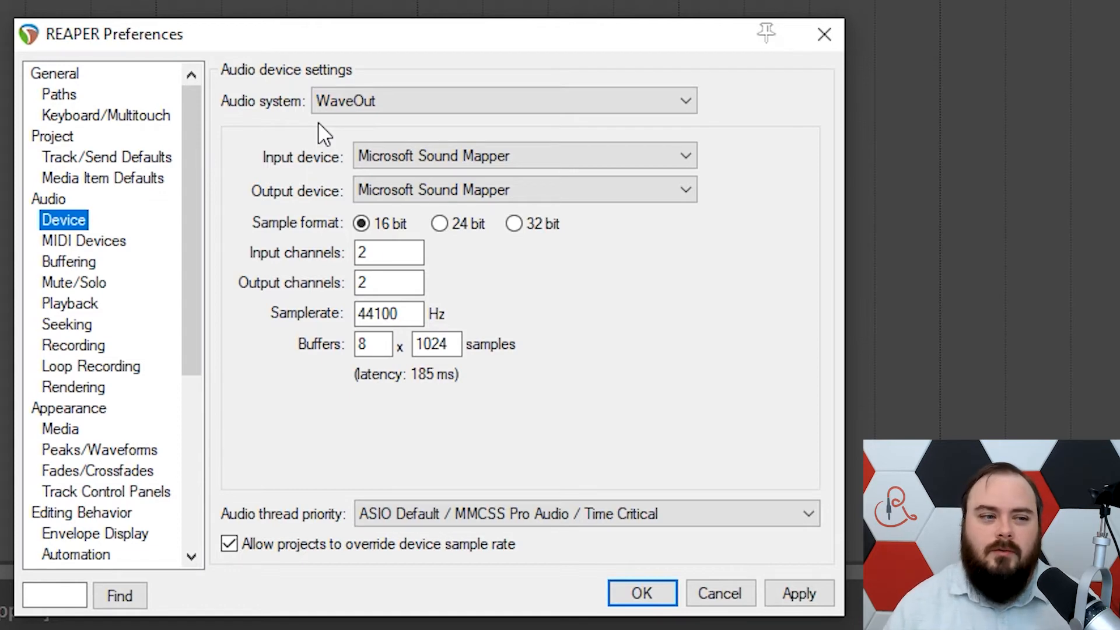
click(349, 102)
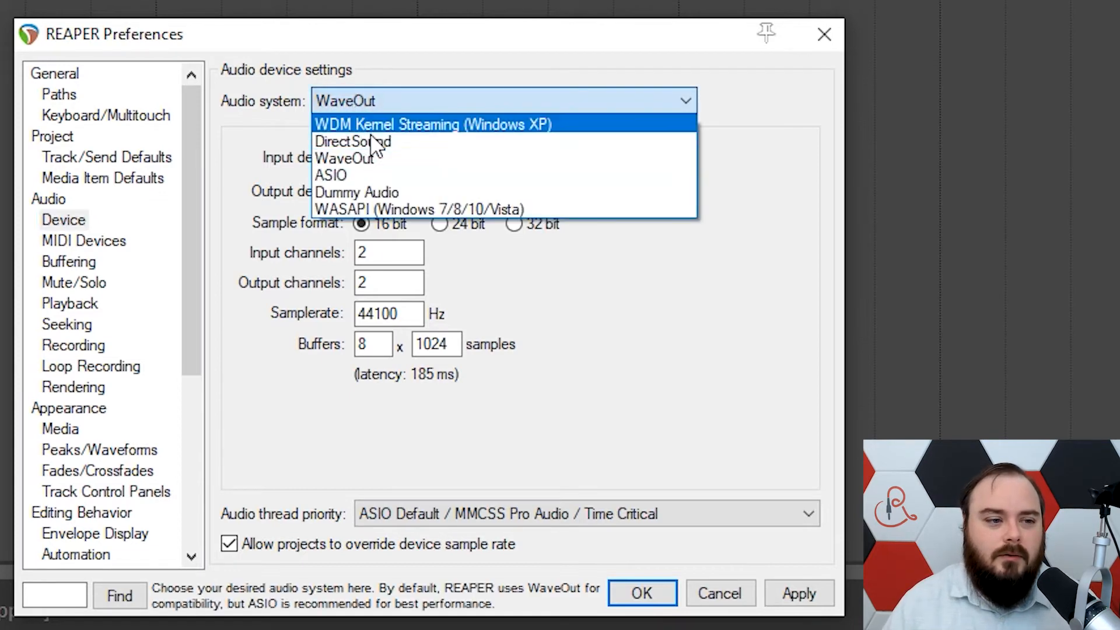
click(274, 114)
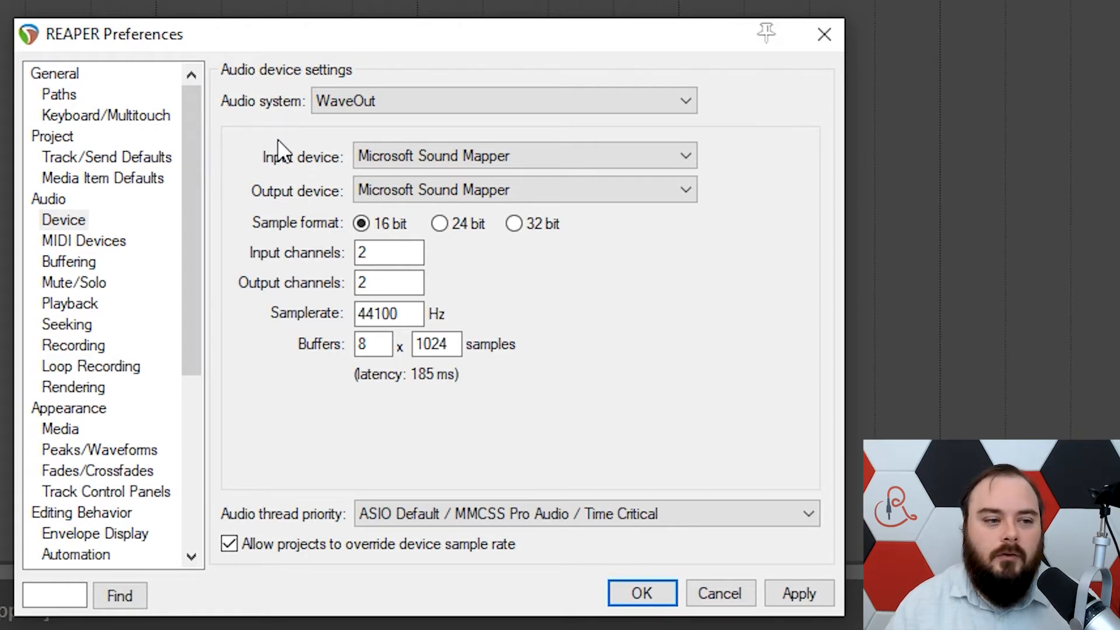
click(376, 164)
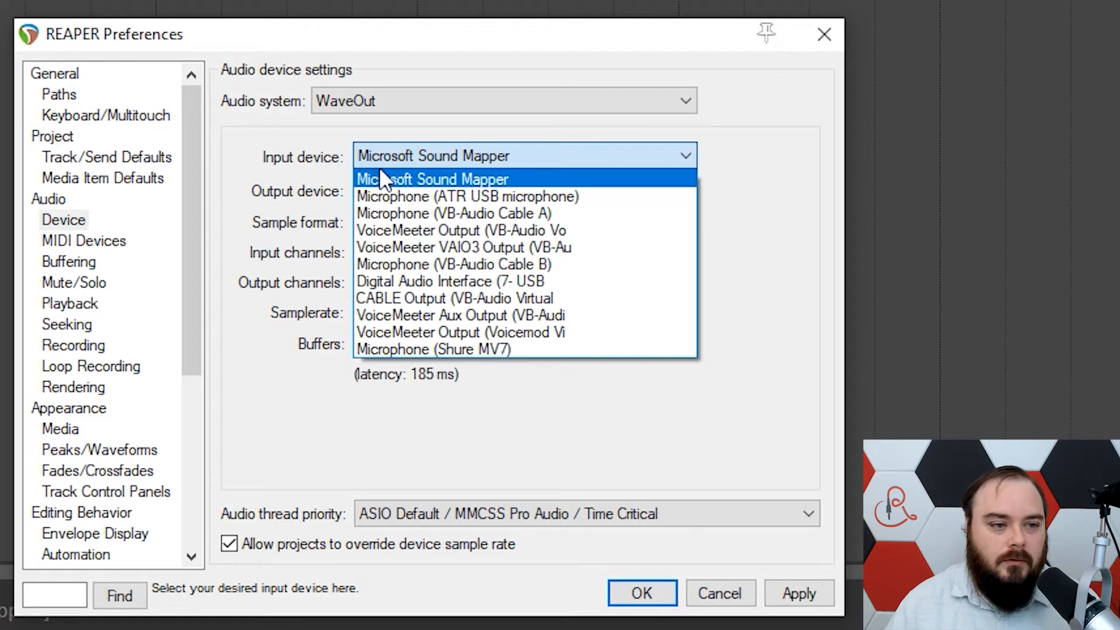
click(439, 196)
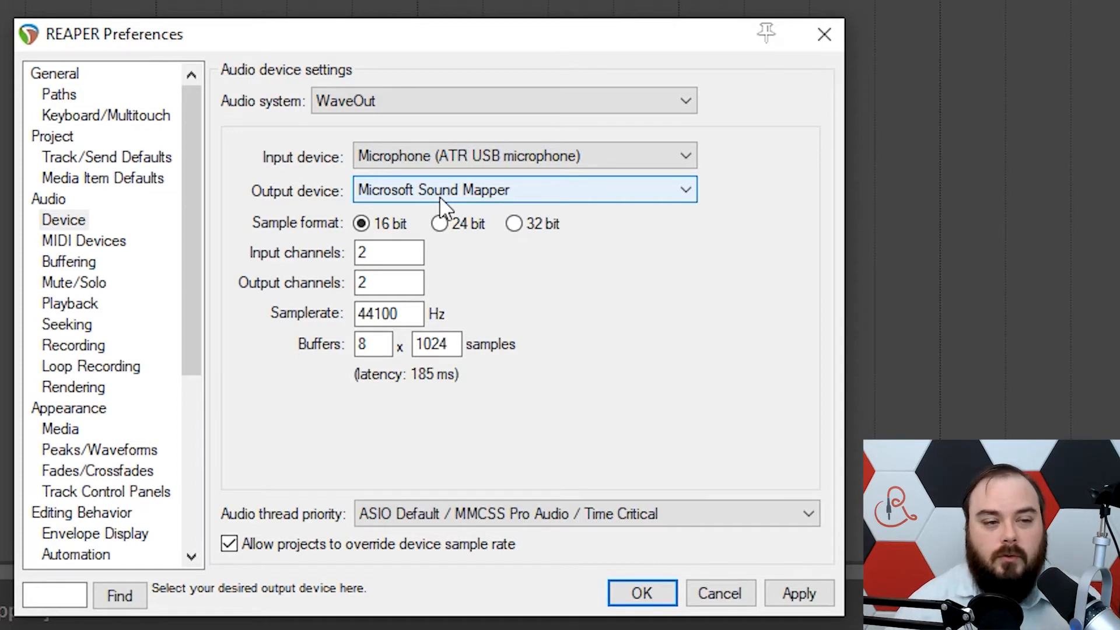
- Set the output device to the Realtek Speakers / Headphones and accept the preferences
click(439, 196)
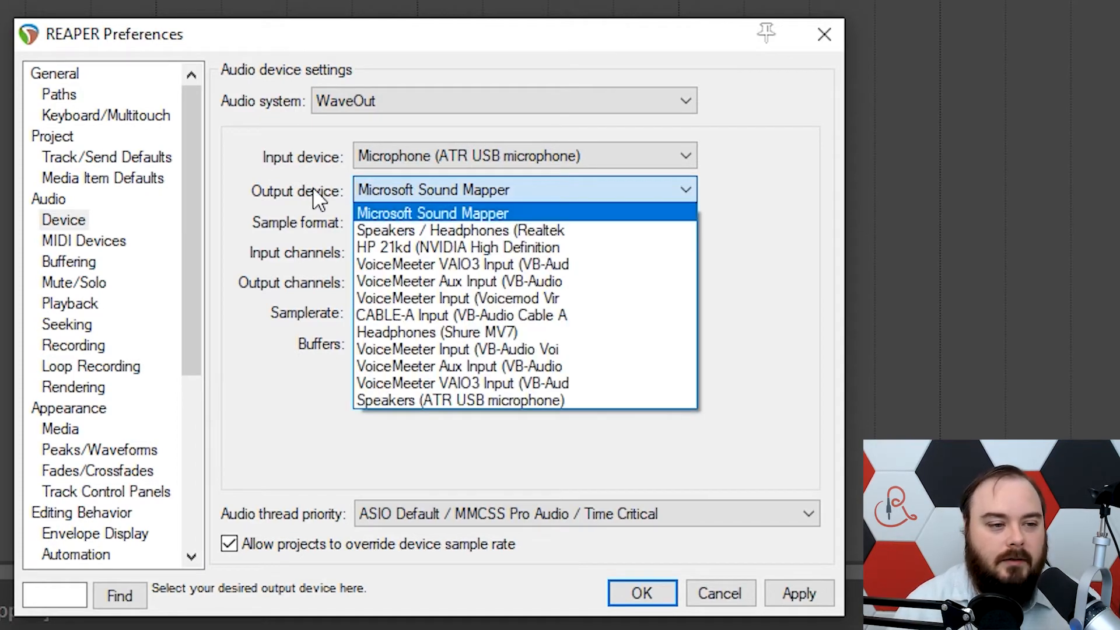
click(402, 230)
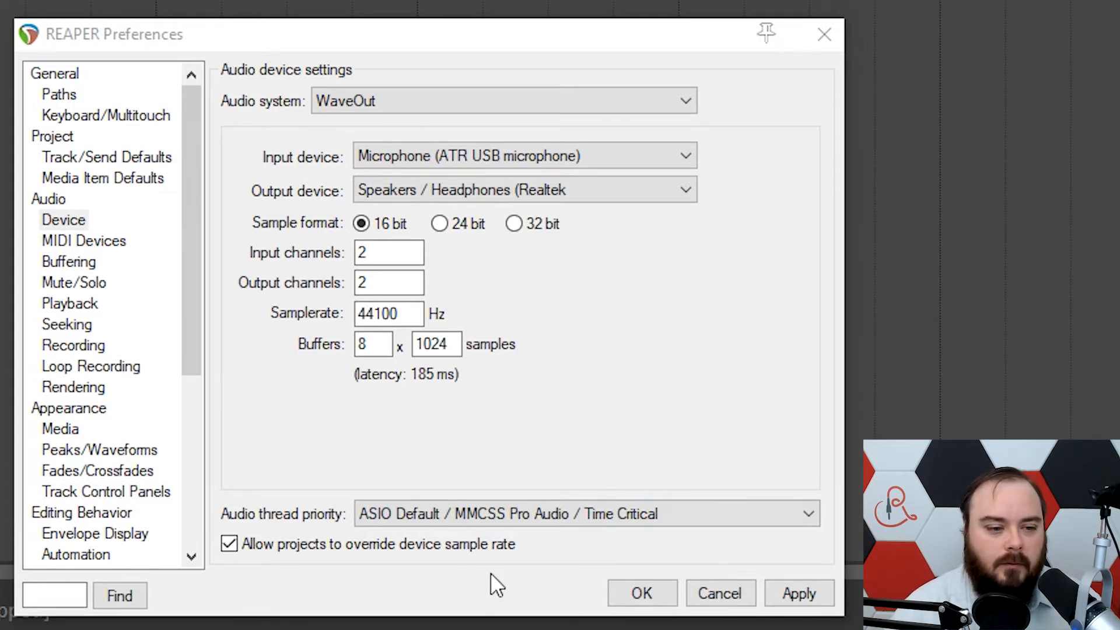
click(655, 601)
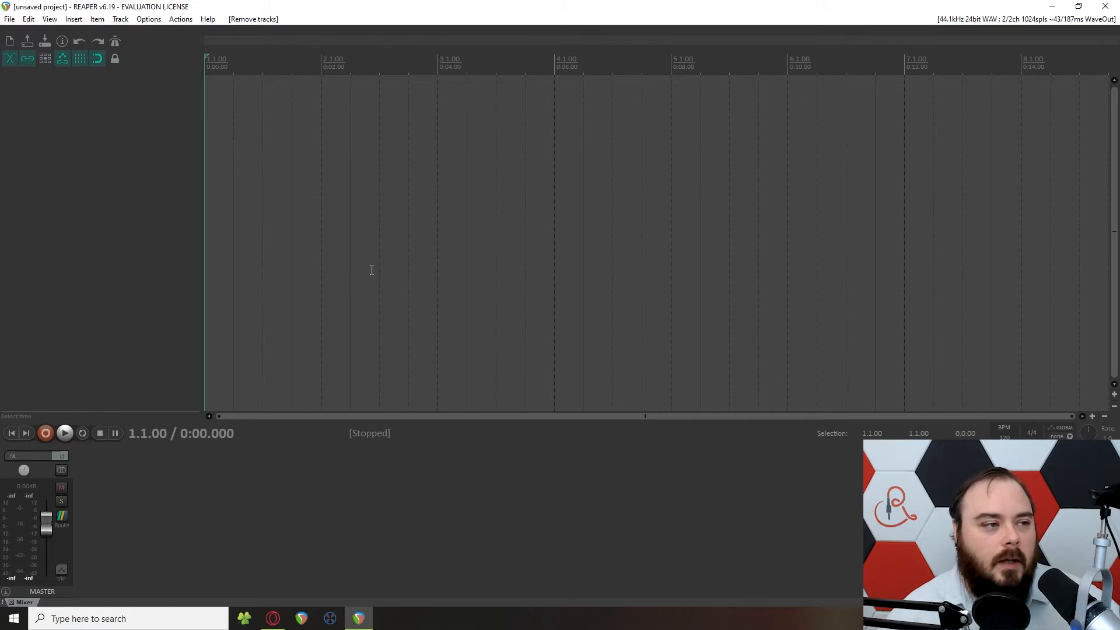
- Add a new track to the empty project and arm it for recording
double_click(102, 158)
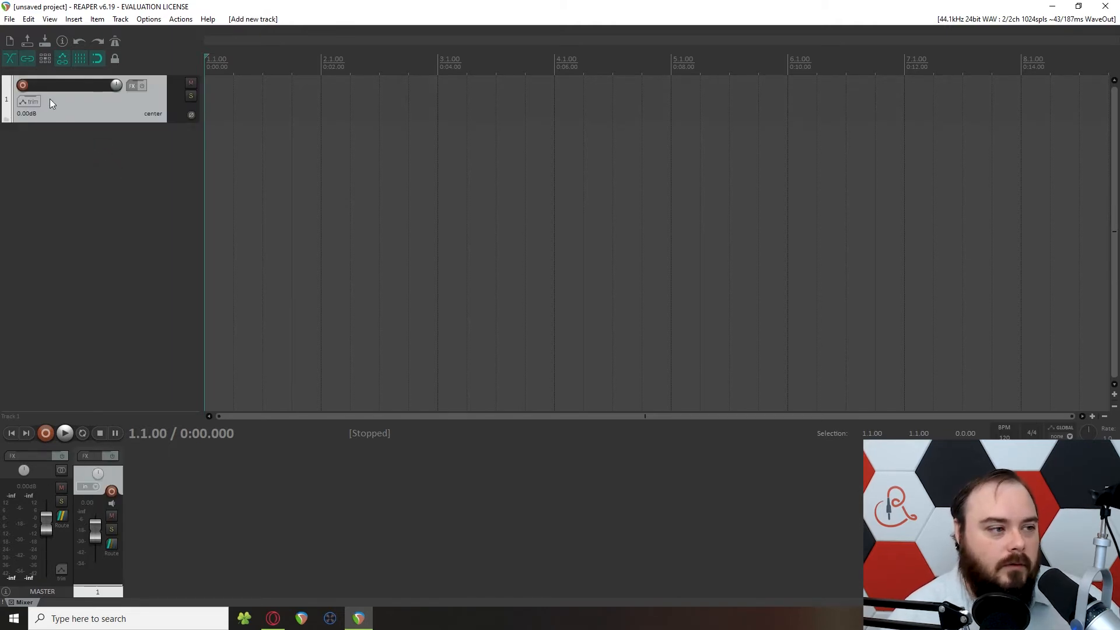
click(23, 87)
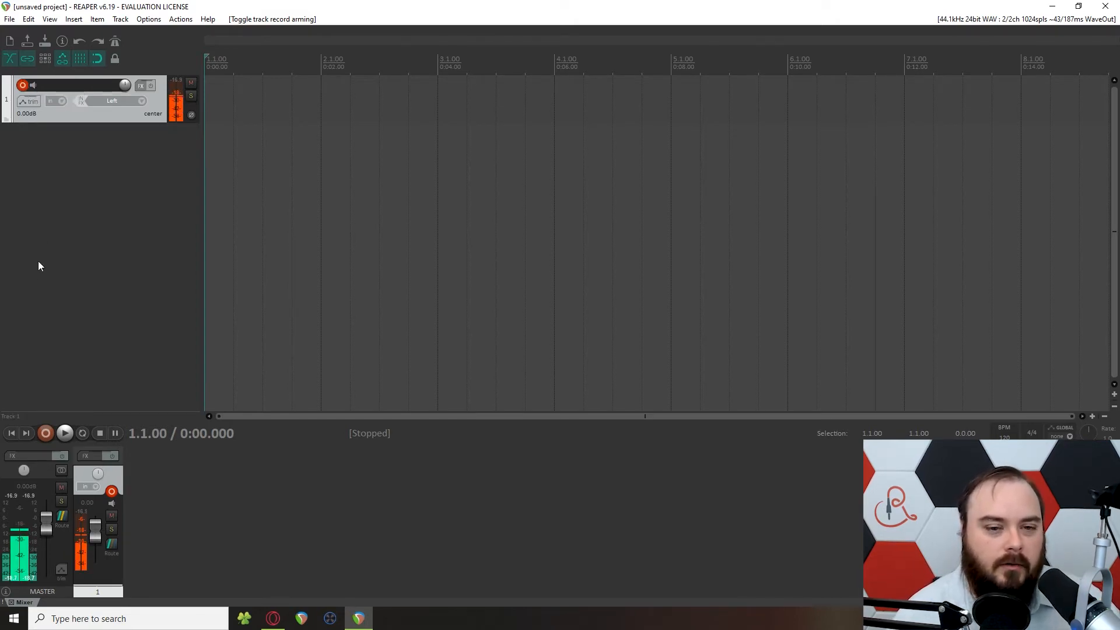
- Record about 39 seconds of microphone audio on the armed track and save the recorded file
click(44, 434)
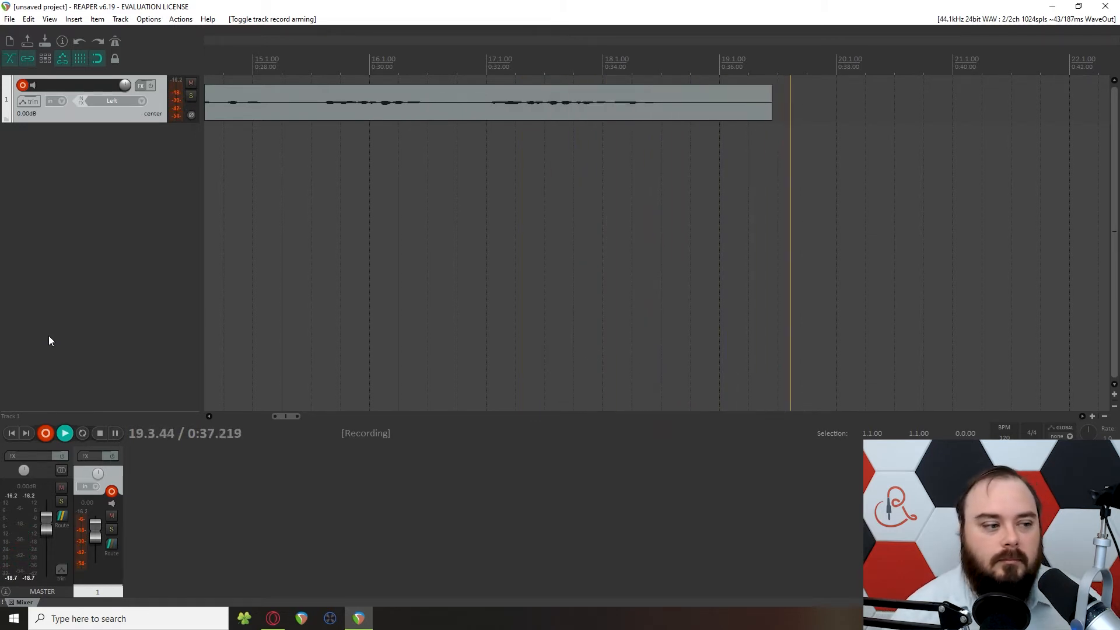
click(100, 435)
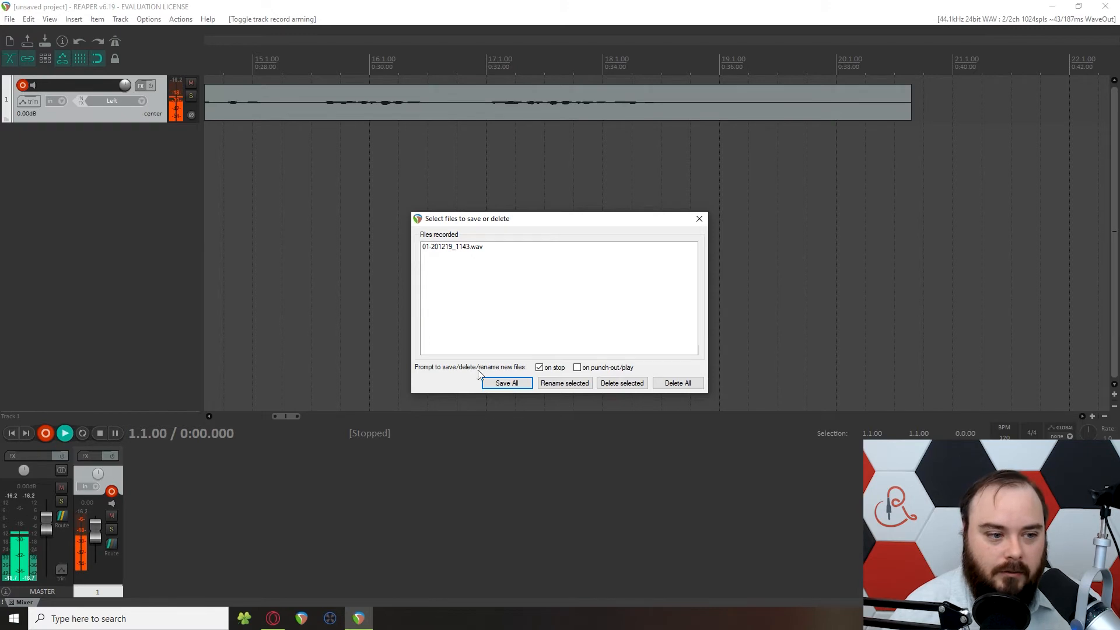
click(503, 382)
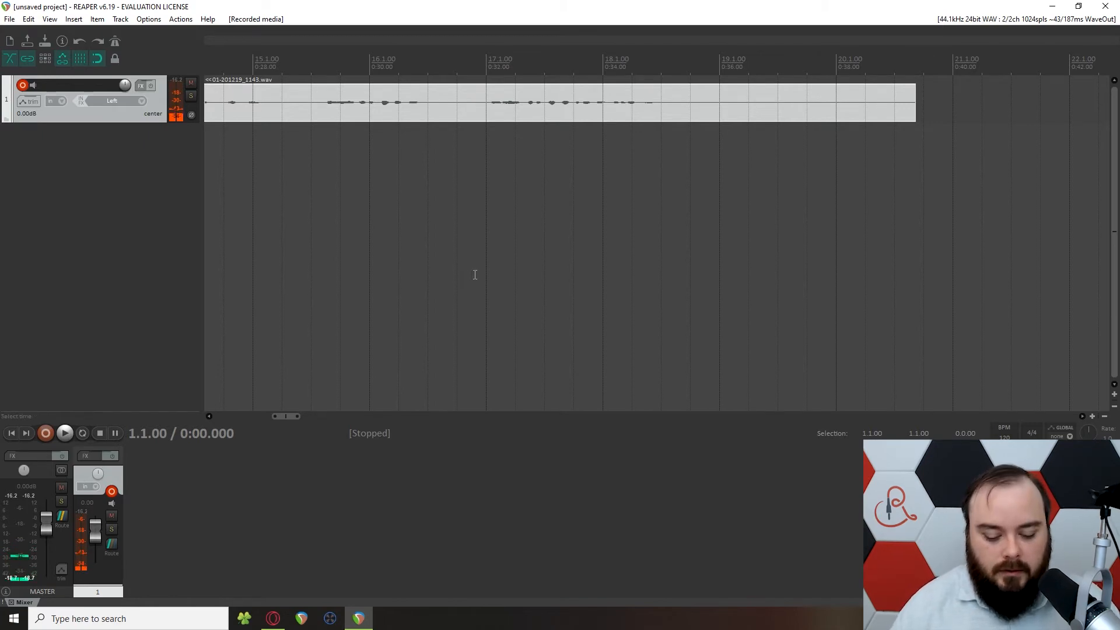
- Normalize the recorded audio item and play it from the project start
scroll(475, 275, down, 5)
click(266, 120)
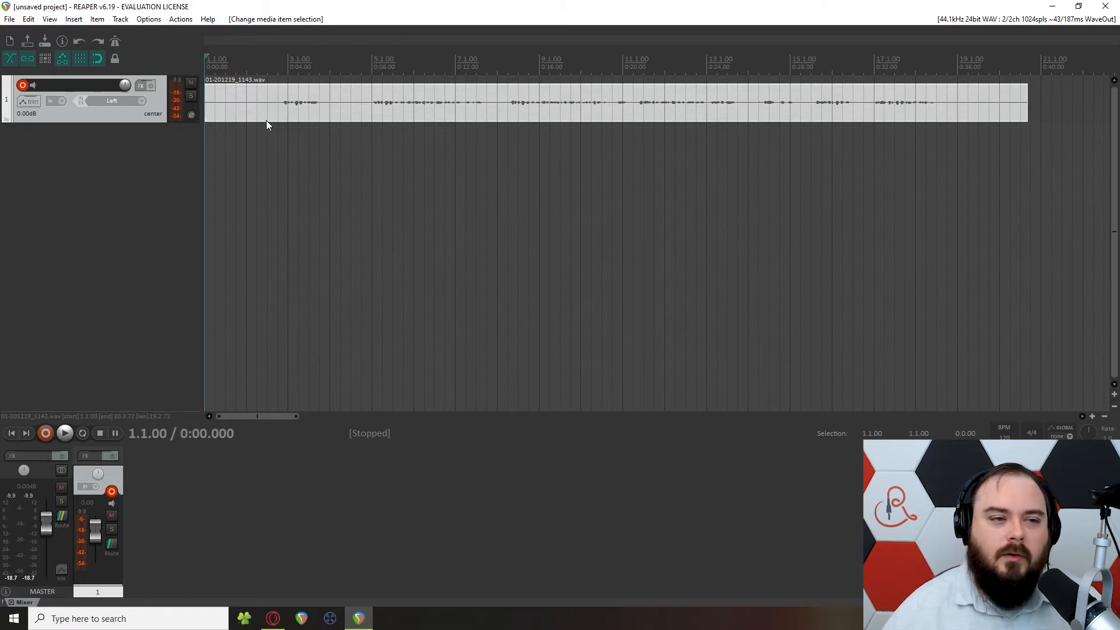
click(270, 114)
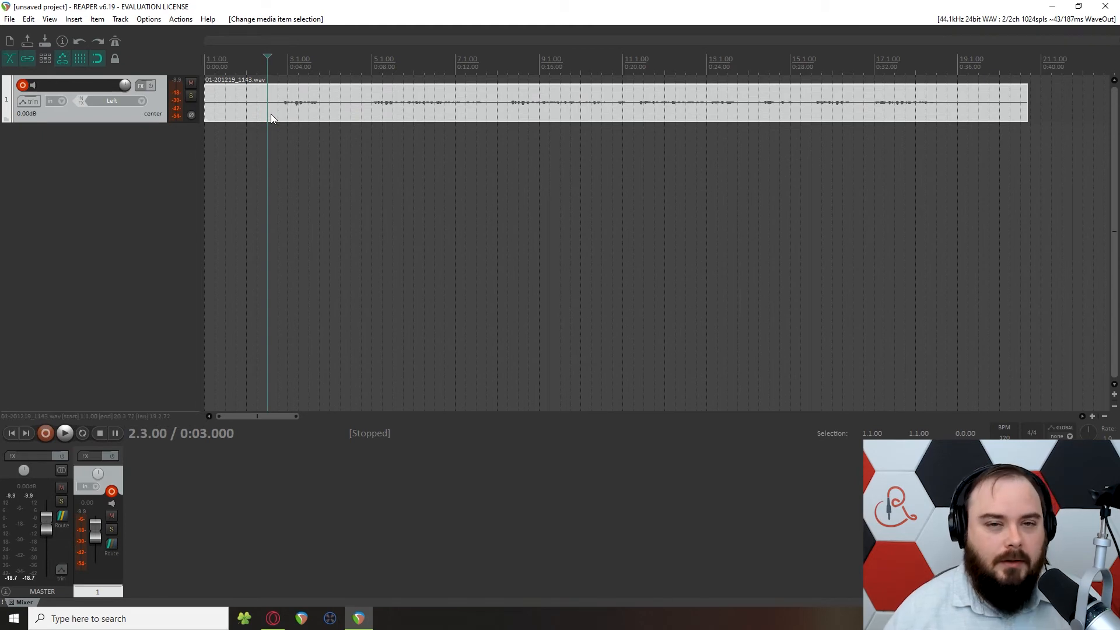
key(ctrl)
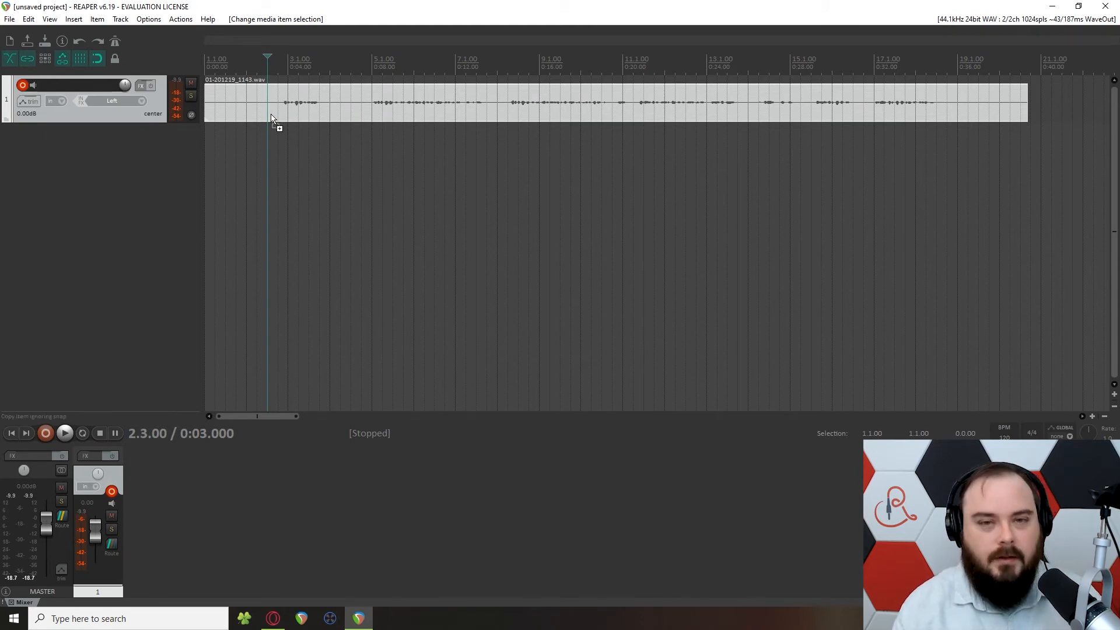
key(ctrl+shift+n)
key(Home)
key(space)
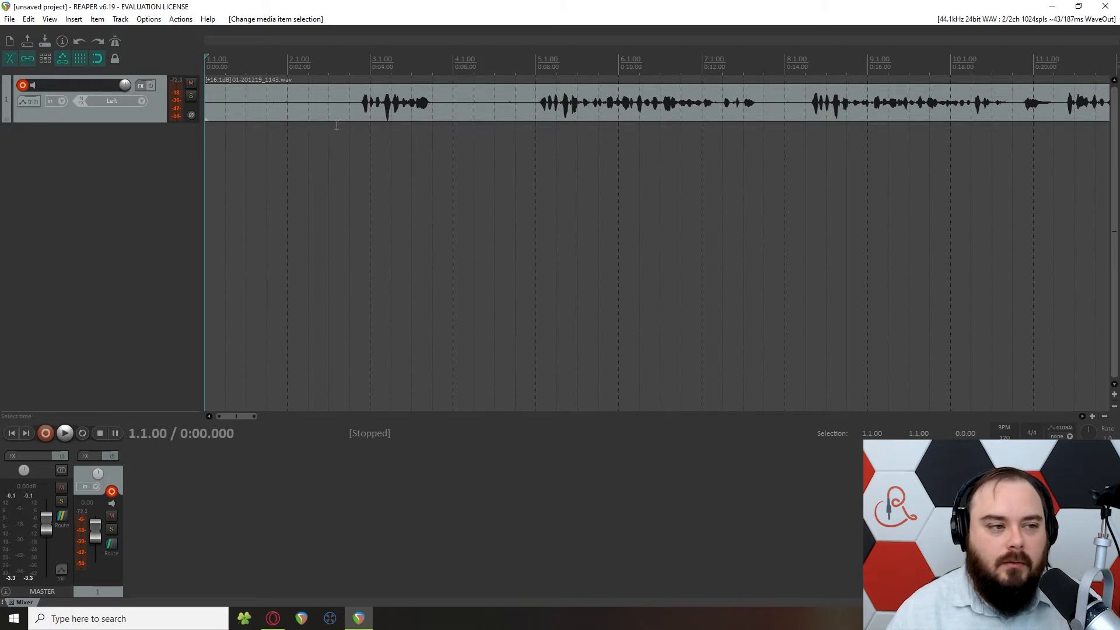
- Split the recording at 3.5 seconds, just before the first speech, and delete the silent part ahead of it
scroll(400, 117, up, 4)
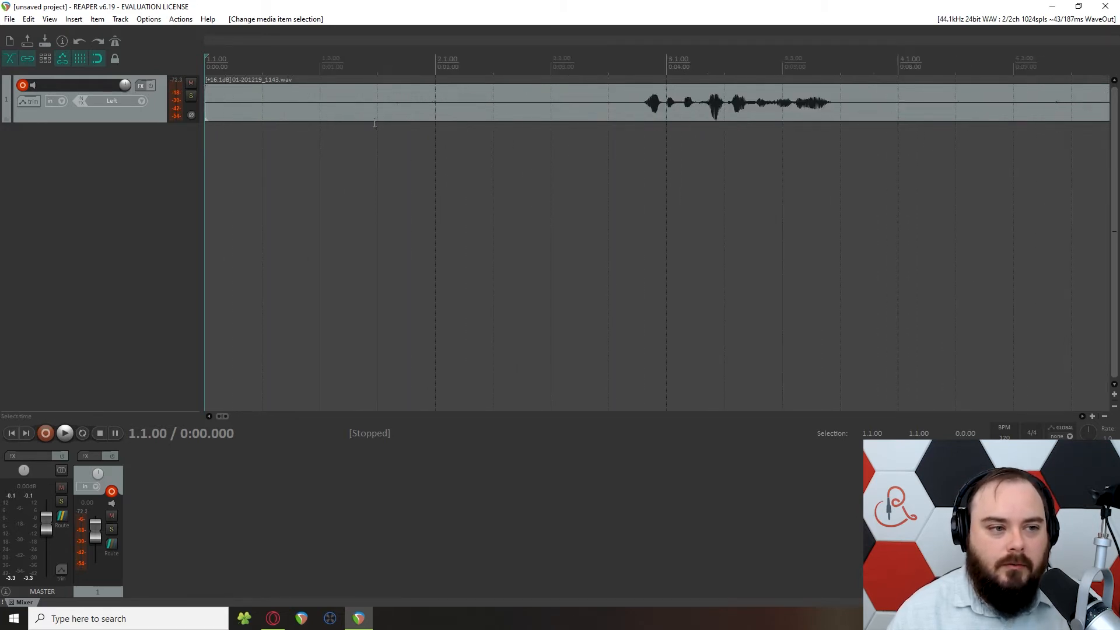
click(611, 111)
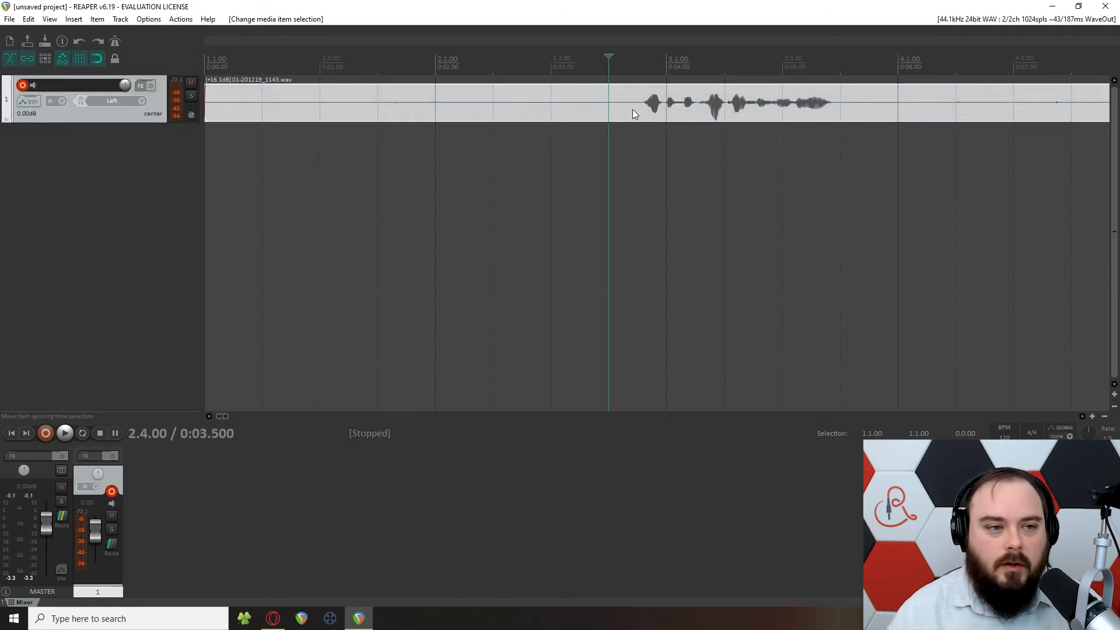
key(s)
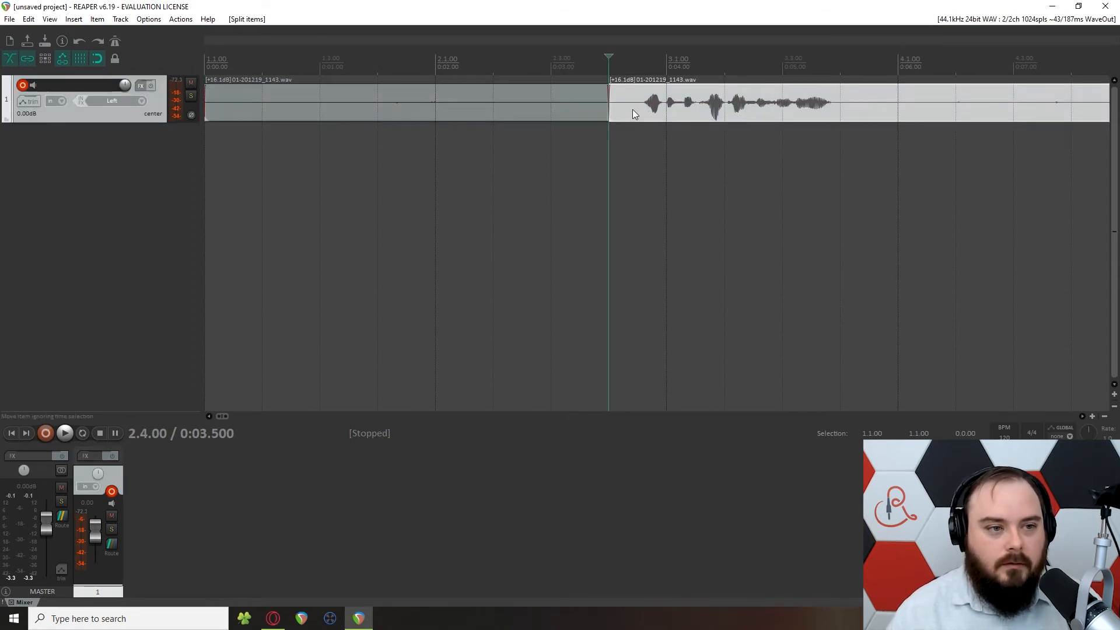
click(489, 108)
scroll(451, 138, down, 1)
key(Delete)
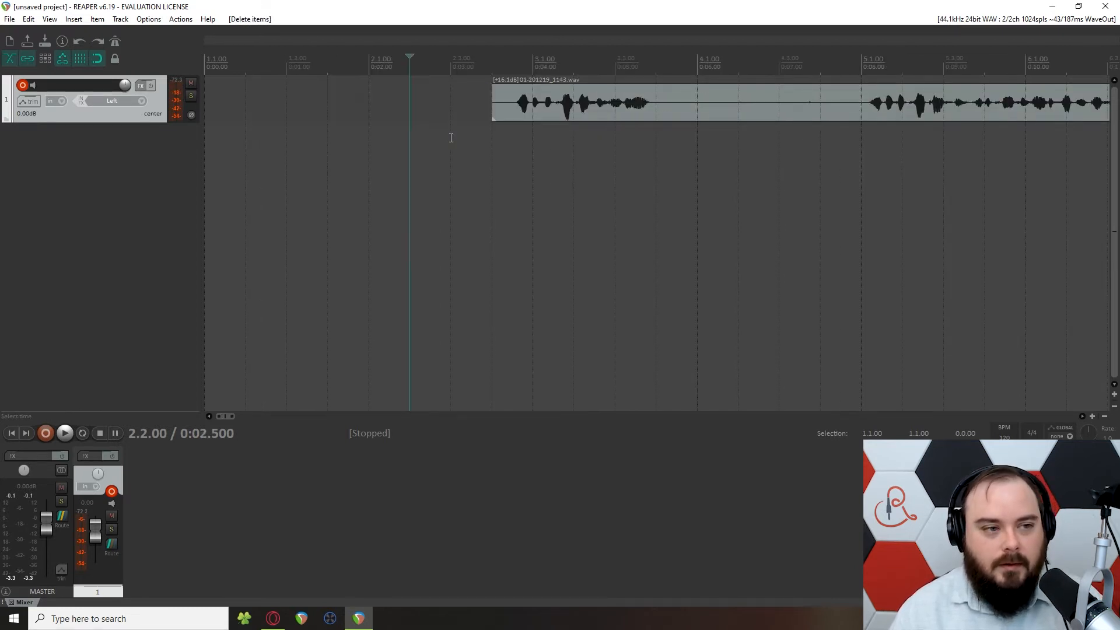
- Move the remaining recording to the start of the project and play it back from there
click(672, 110)
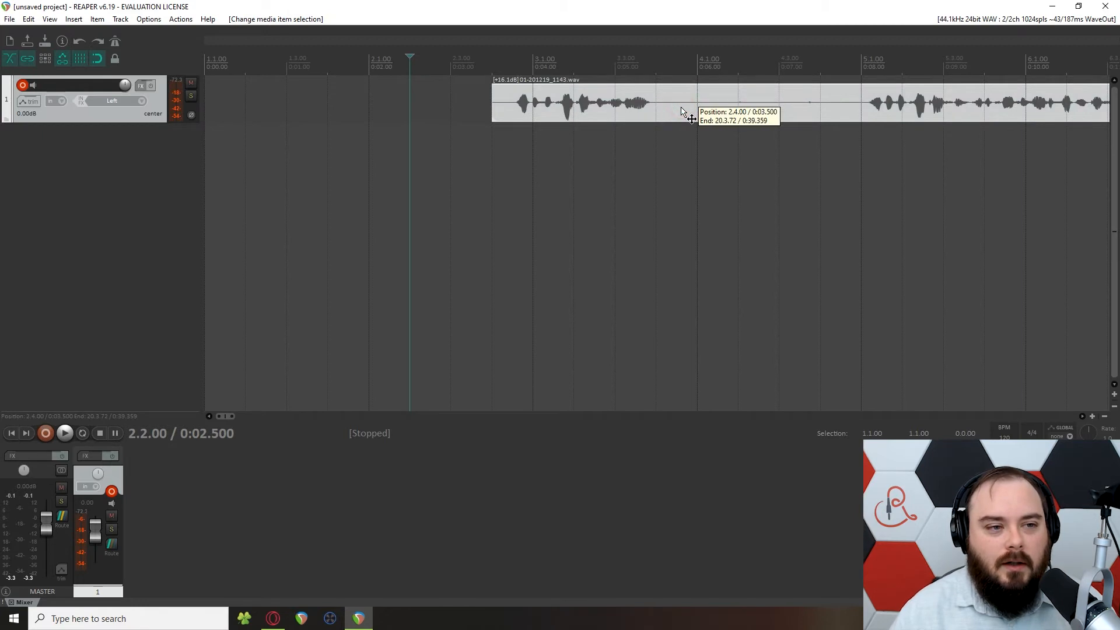
drag(682, 109, 386, 113)
key(Home)
scroll(349, 198, up, 1)
scroll(350, 198, up, 3)
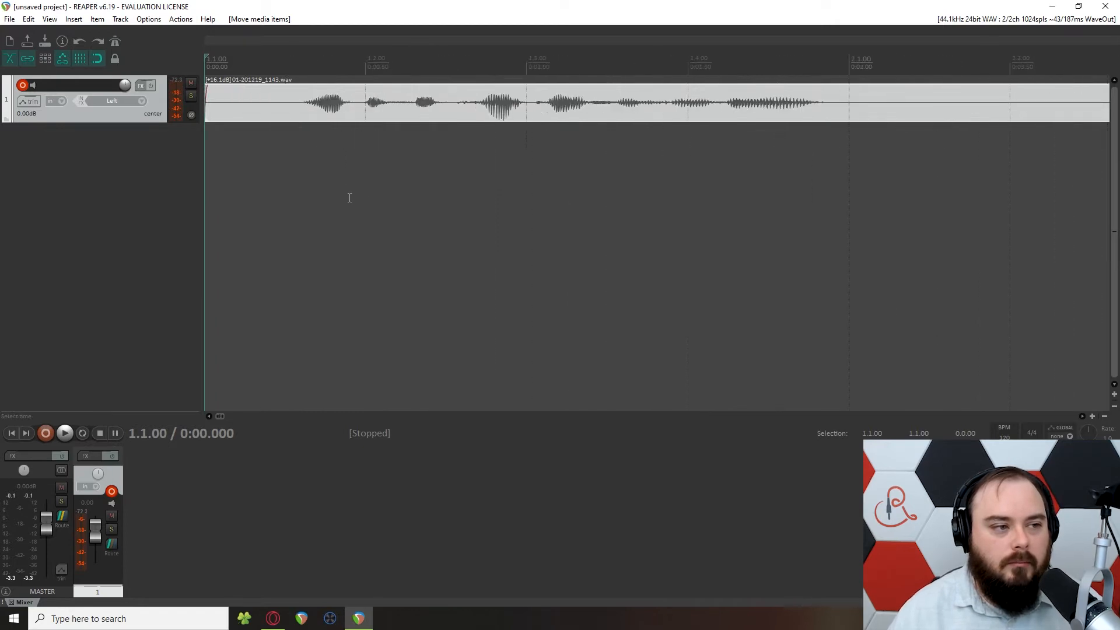
scroll(350, 197, down, 1)
key(space)
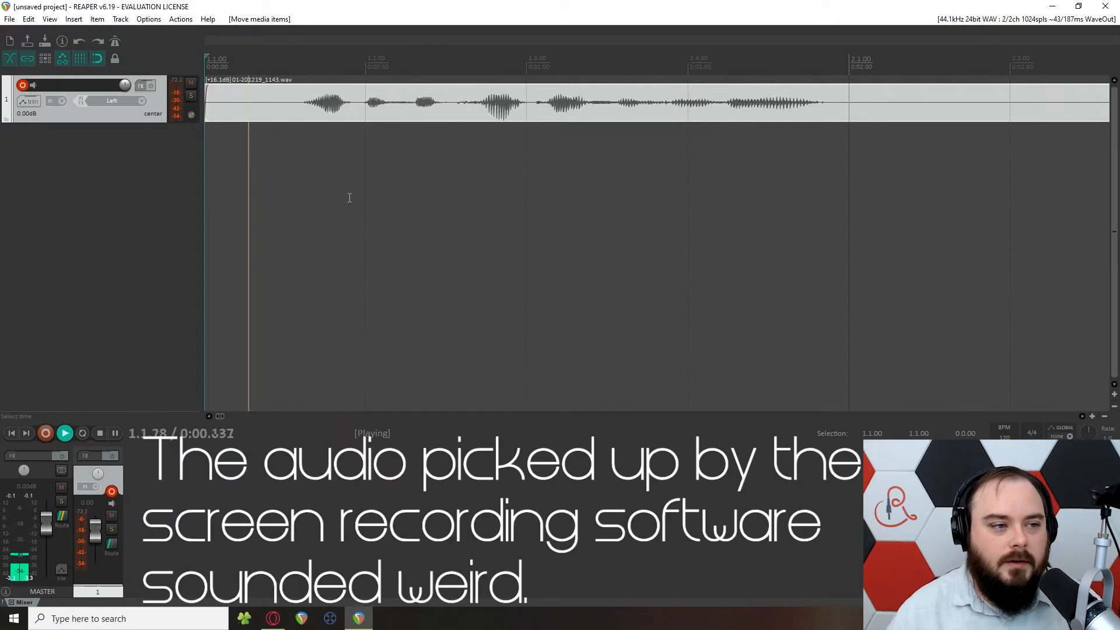
scroll(403, 199, down, 1)
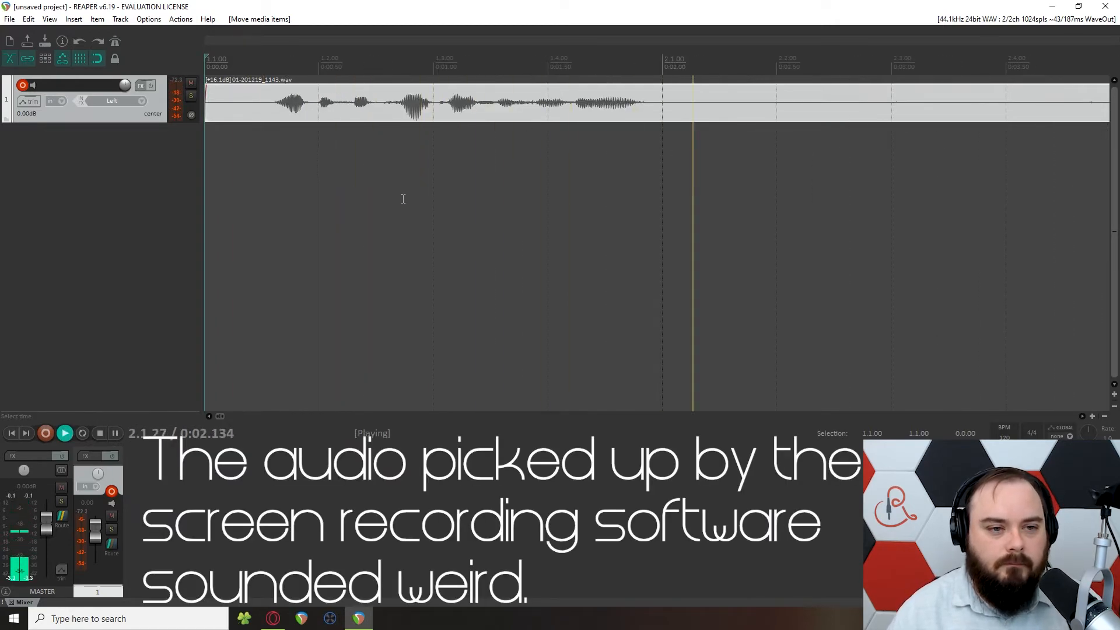
- Stop playback, place the edit cursor at 4.5 seconds in the pause before the second phrase, and play from there
key(space)
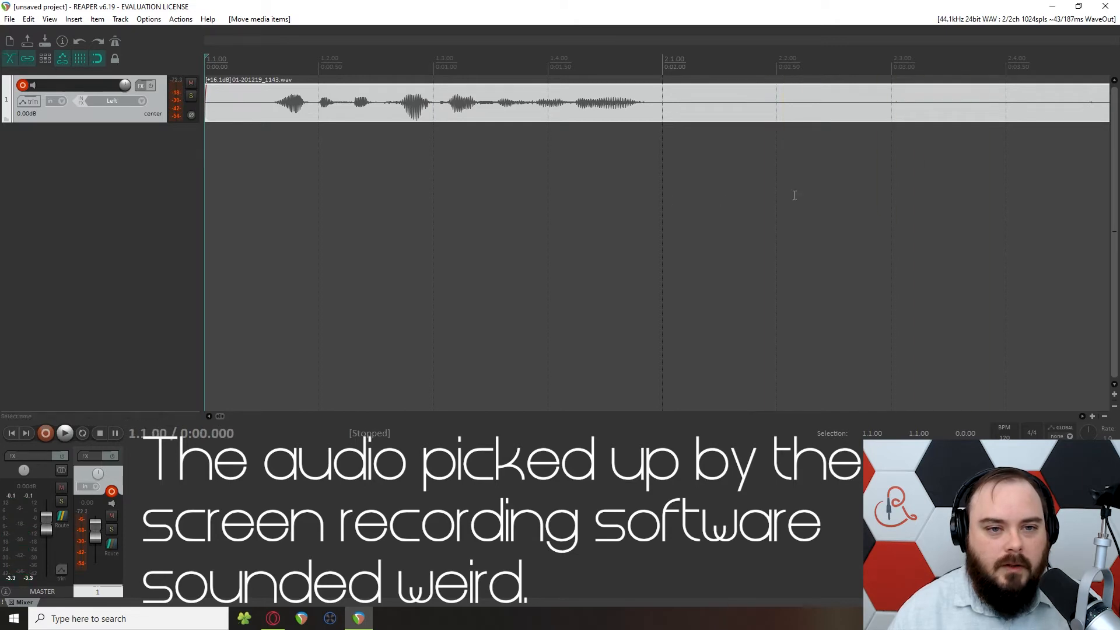
click(1045, 146)
scroll(1018, 149, down, 1)
click(821, 142)
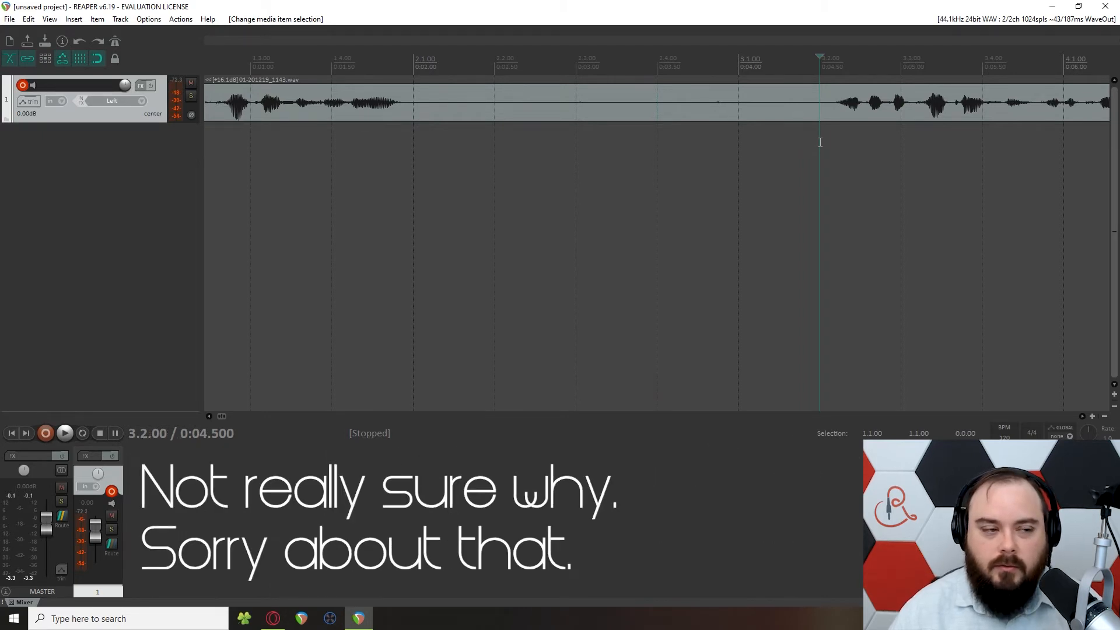
key(space)
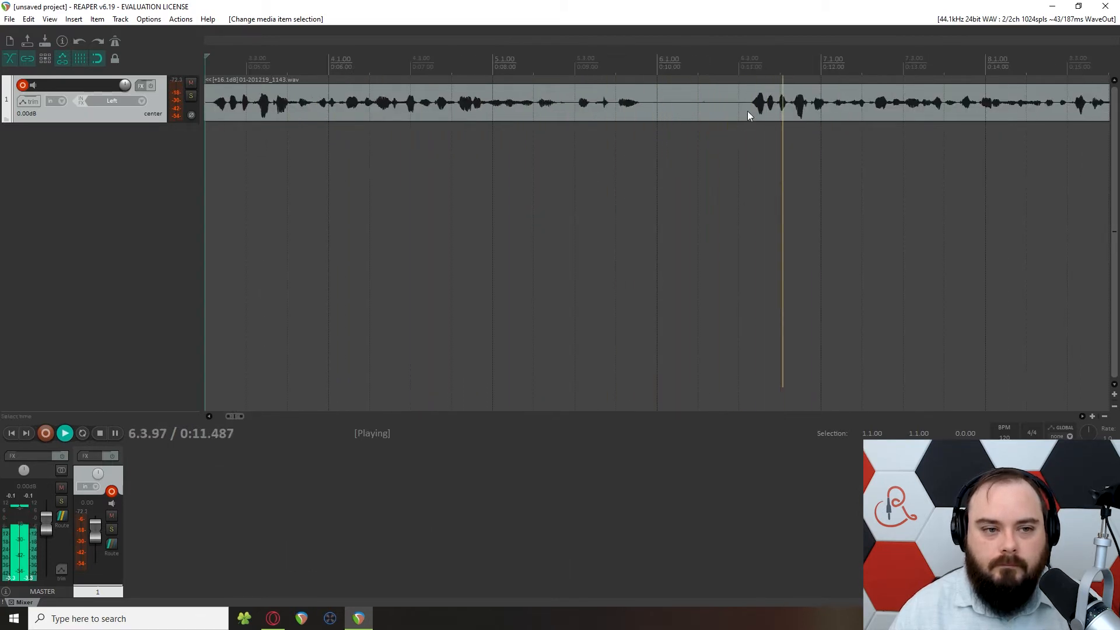
key(space)
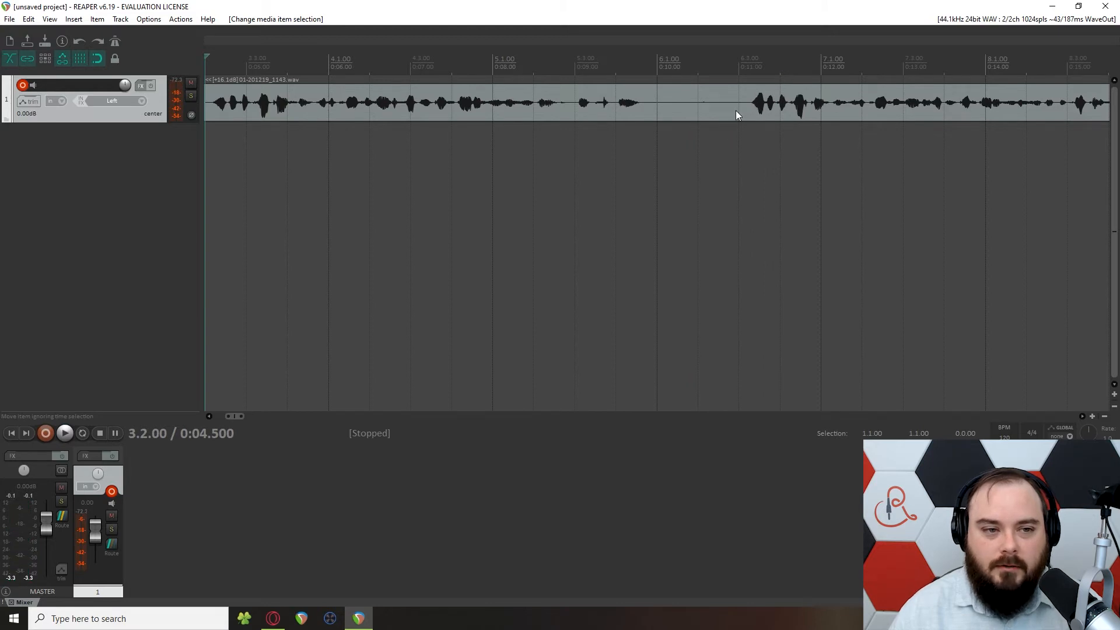
- Split the recording at 11 seconds, just before the next take begins, and delete the part ahead of the split
click(737, 109)
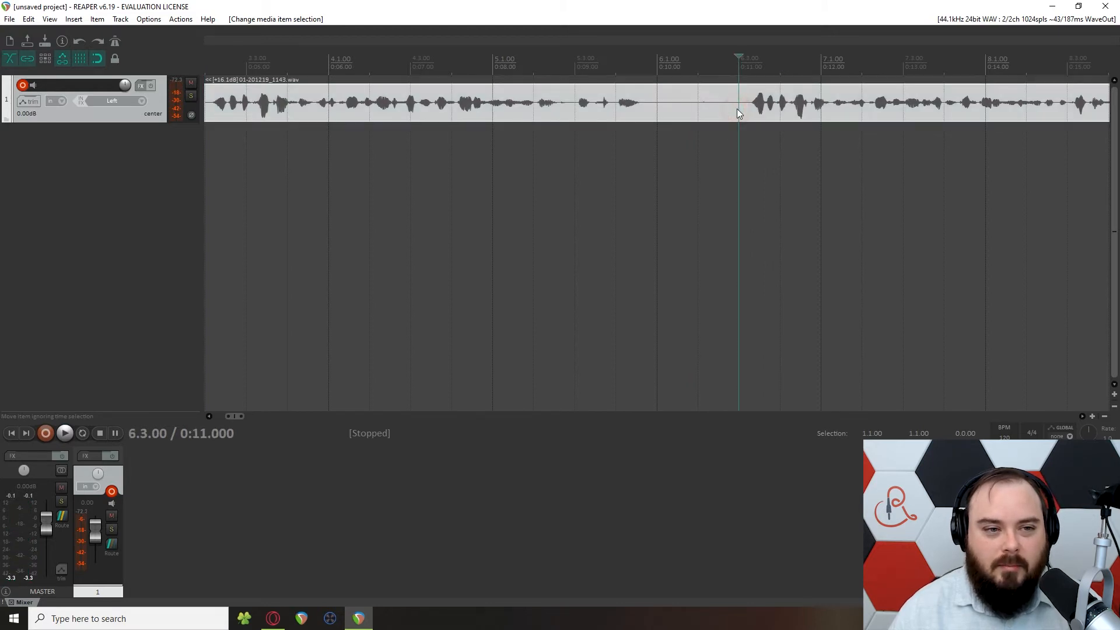
key(s)
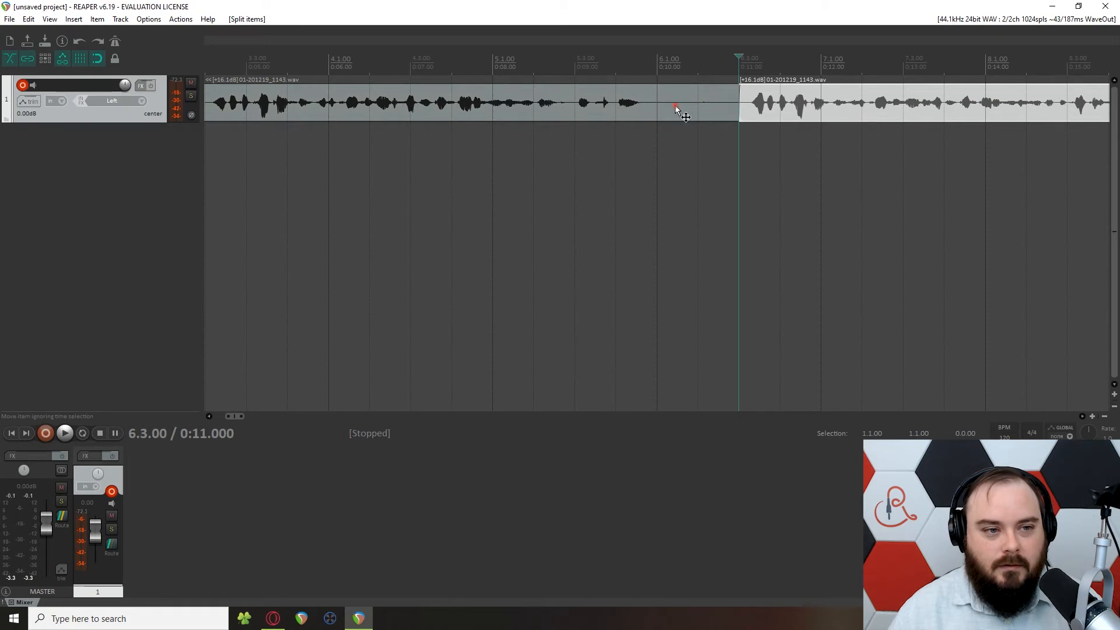
click(675, 106)
key(Delete)
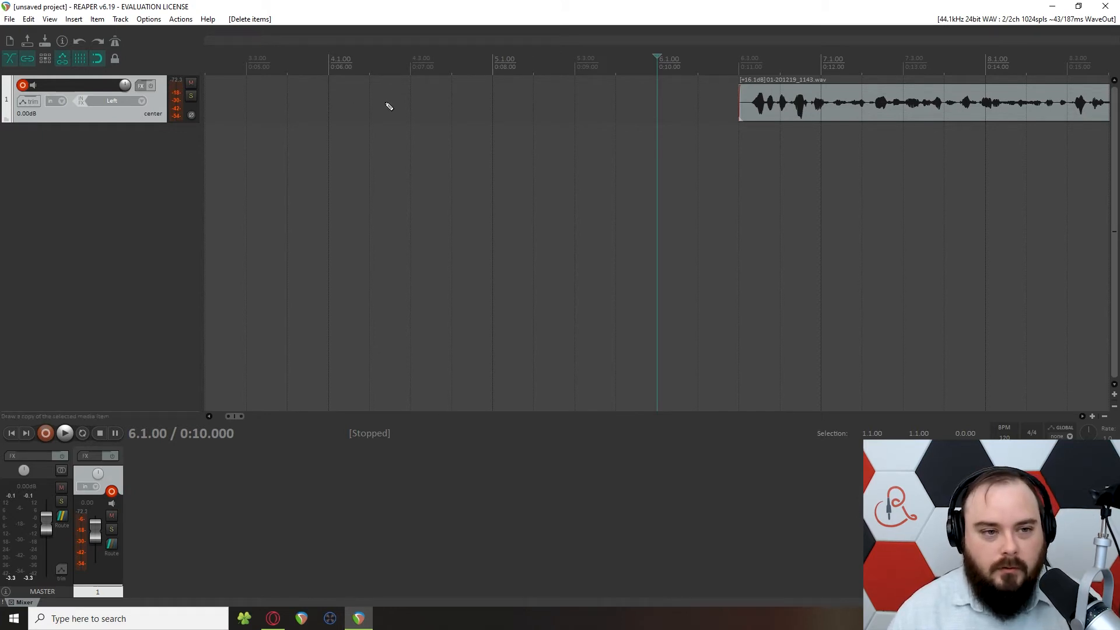
- Undo the deletion, enable per-track ripple editing, and delete the part before the 11-second split again, returning to the project start
key(ctrl+z)
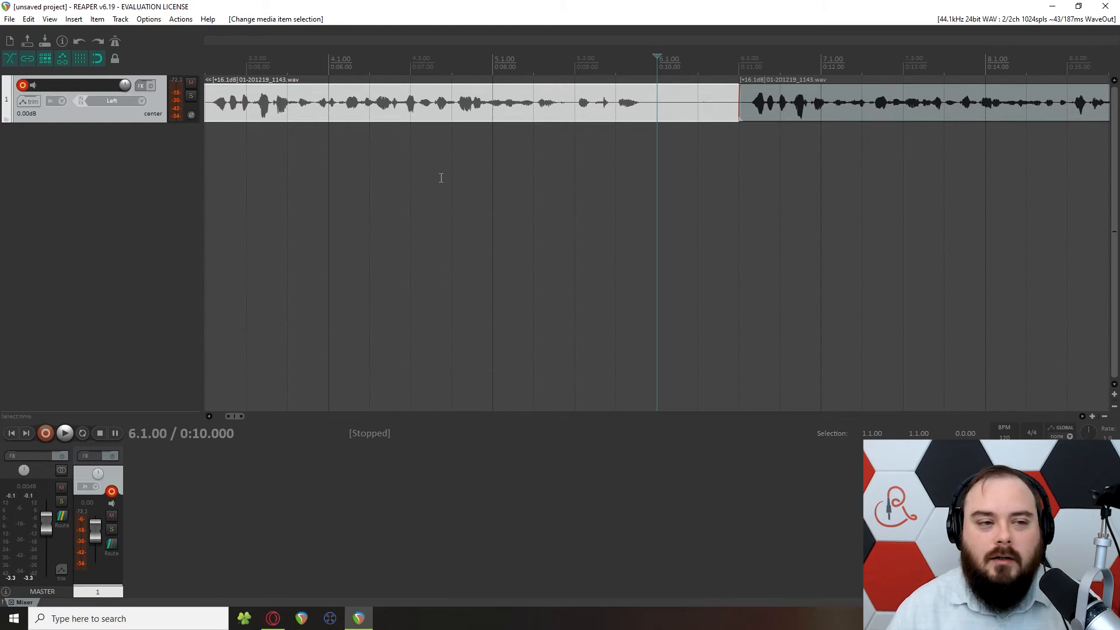
scroll(463, 145, down, 2)
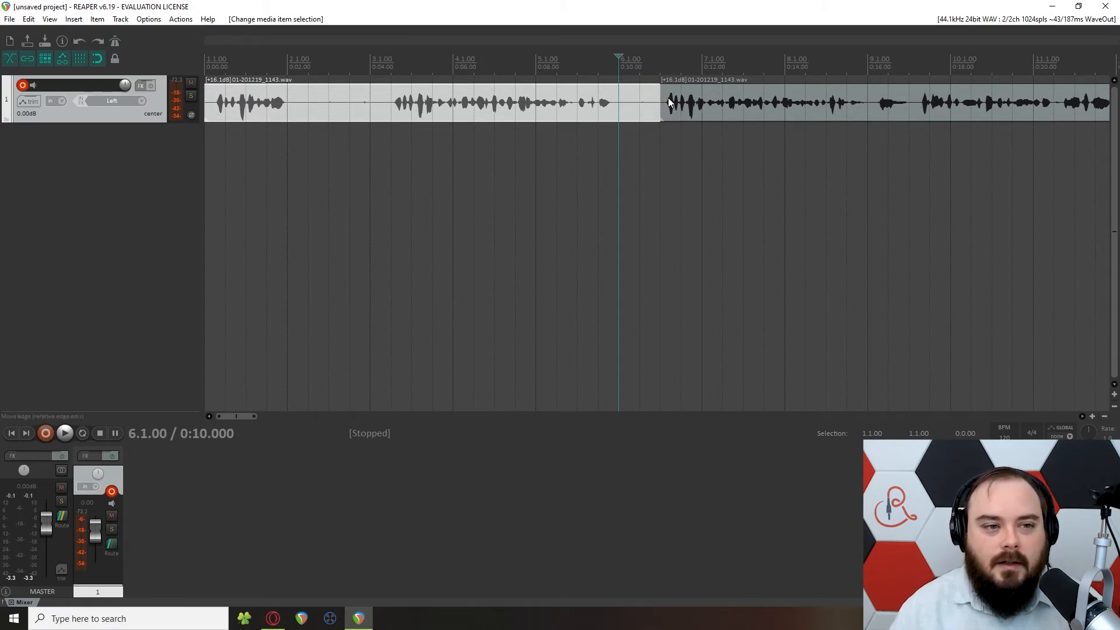
scroll(669, 103, down, 2)
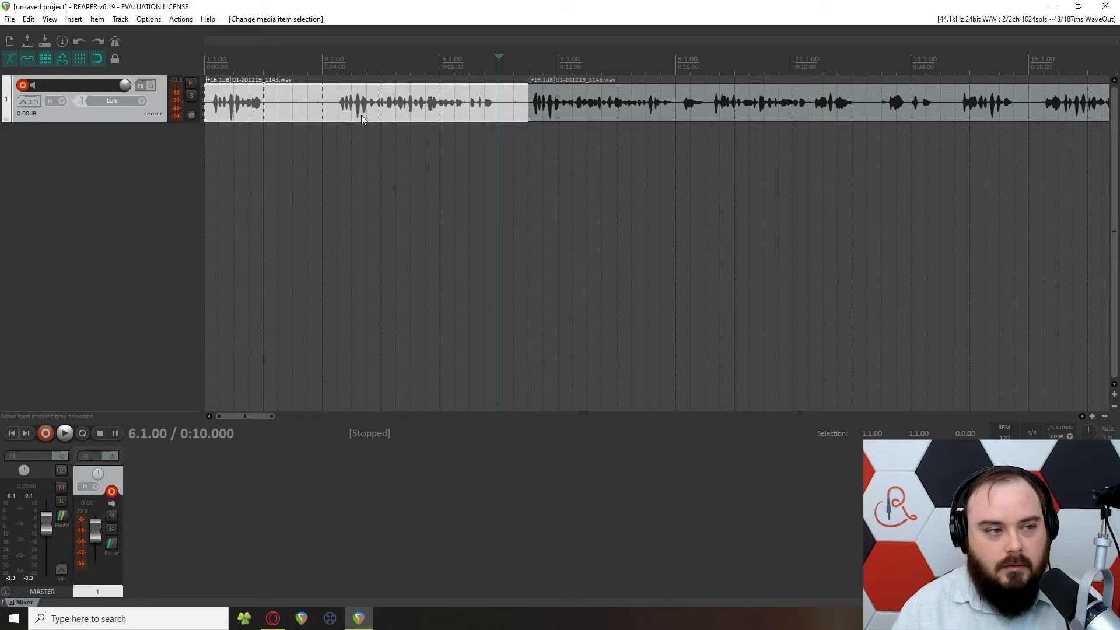
key(Delete)
key(Home)
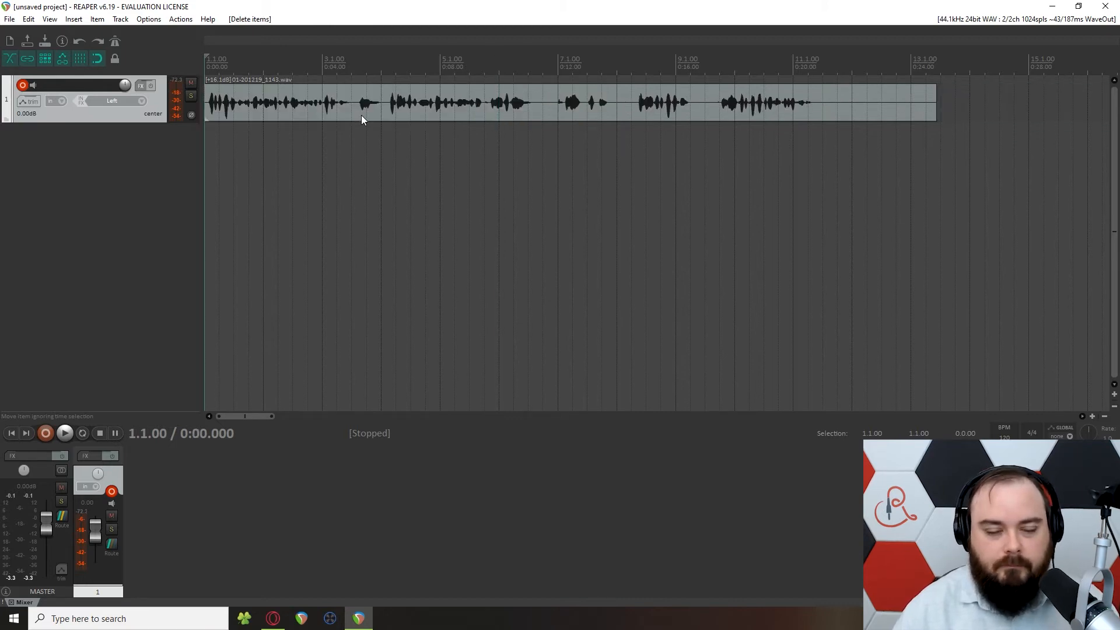
- Play the shortened recording from the project start to locate the next section that needs removing
scroll(348, 200, up, 8)
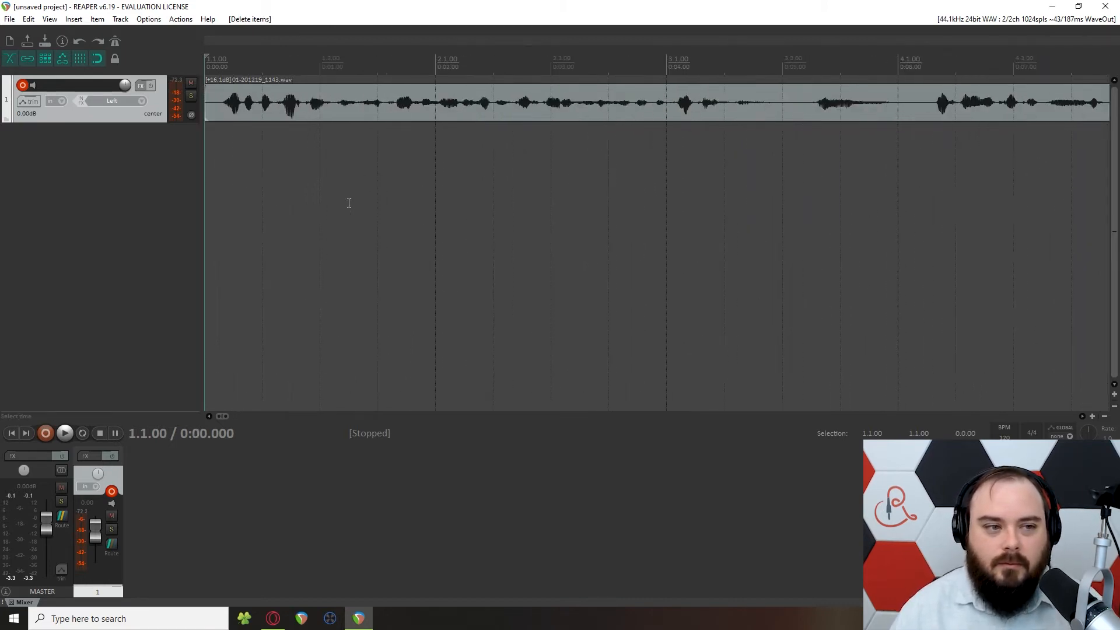
key(space)
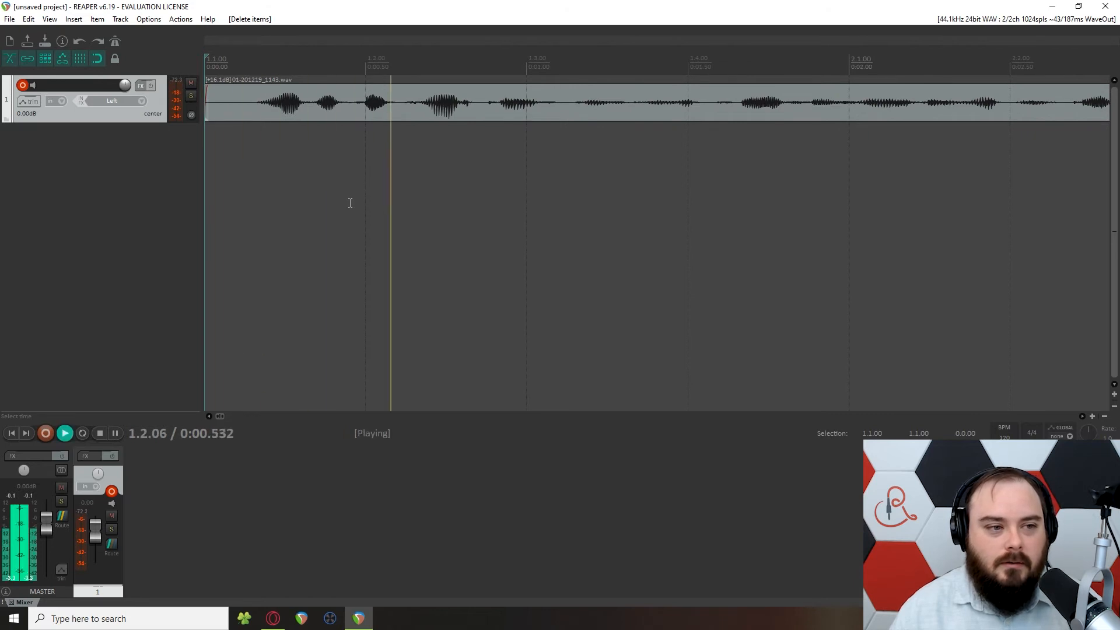
scroll(350, 202, down, 3)
scroll(350, 202, down, 1)
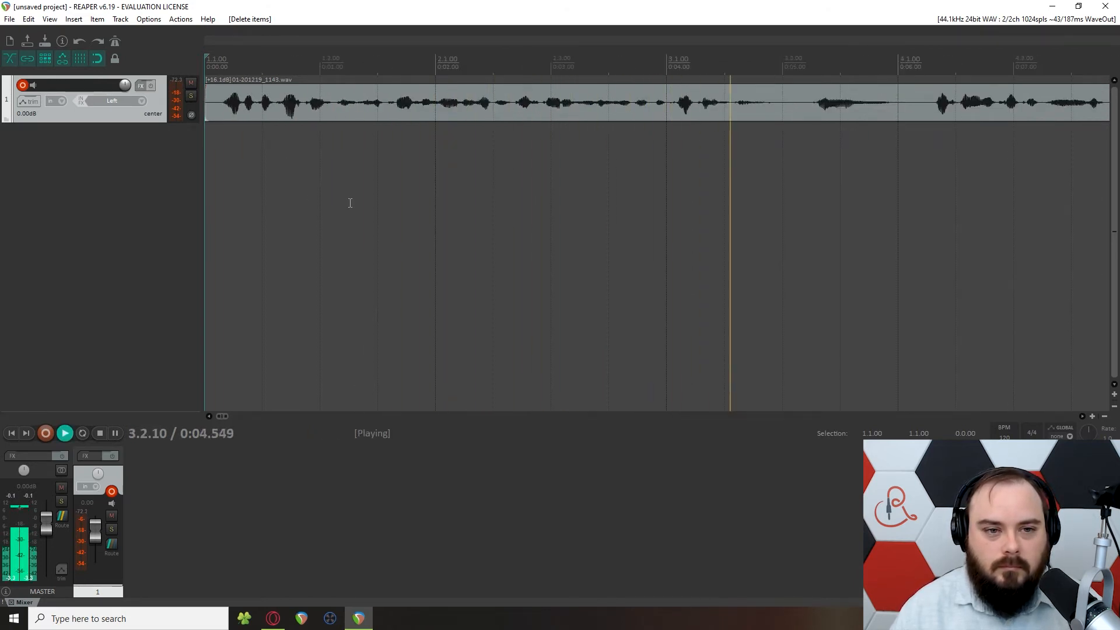
key(space)
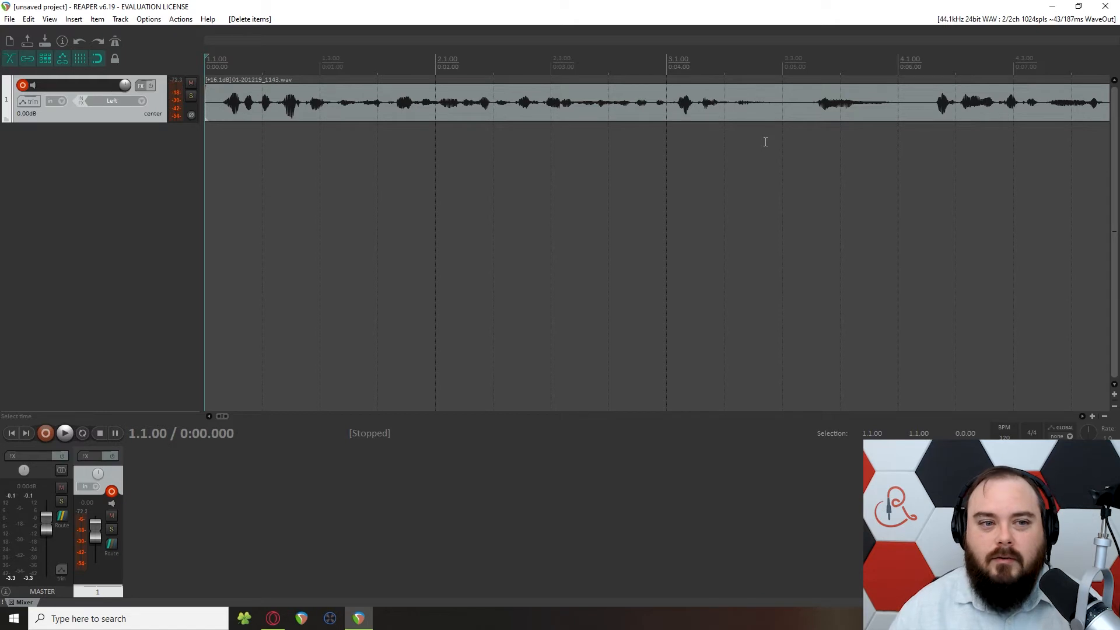
- Split the recording at 5 and 6 seconds and delete the segment between the two splits
click(782, 137)
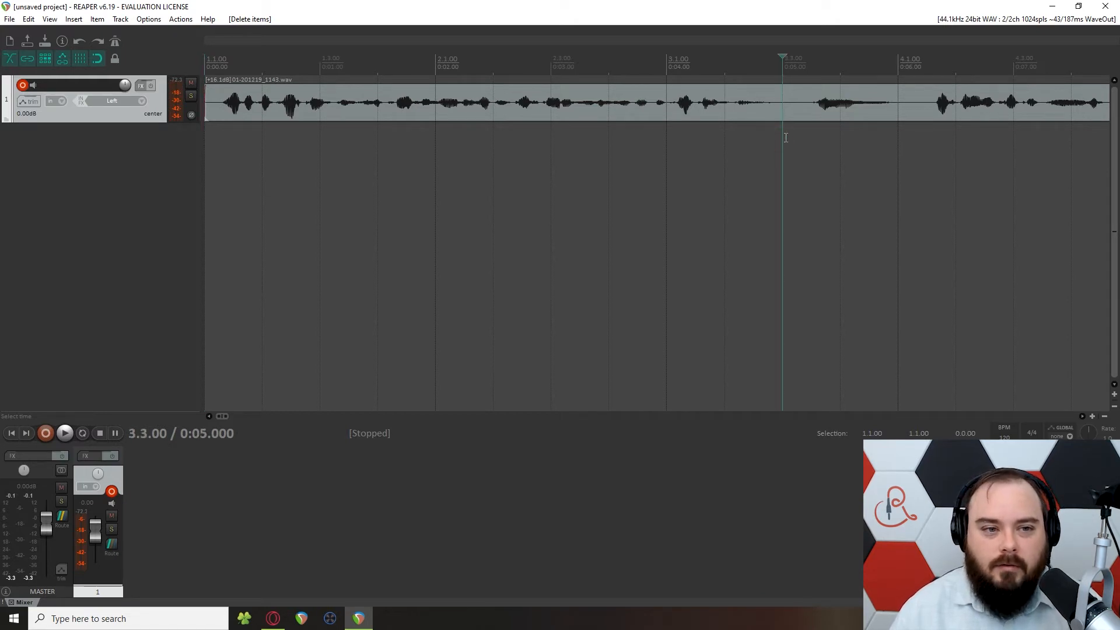
key(s)
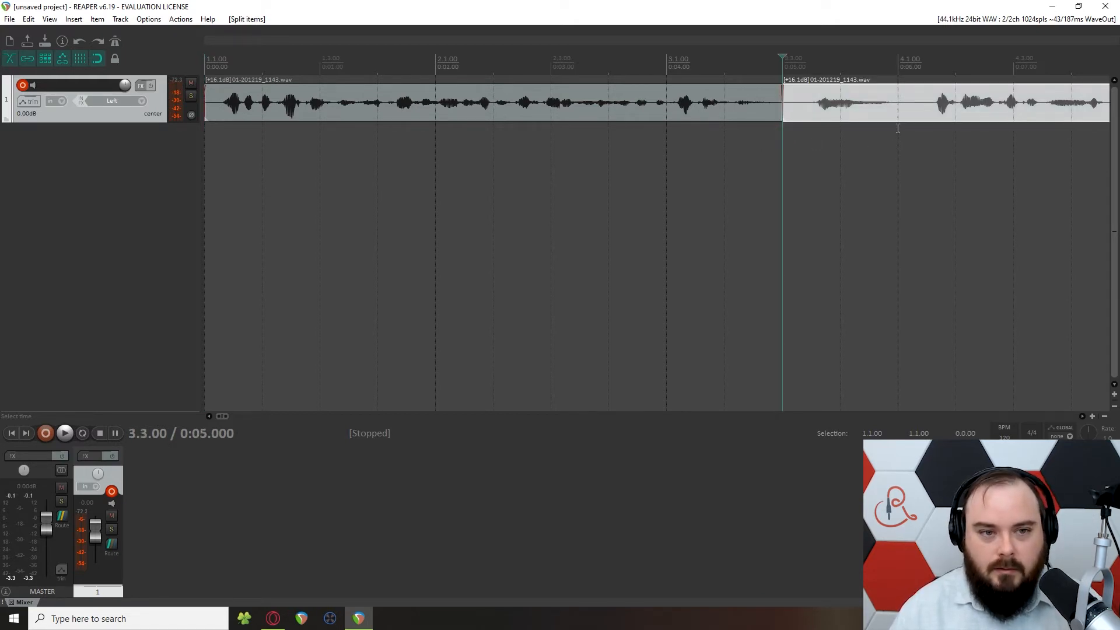
click(897, 128)
key(s)
click(848, 110)
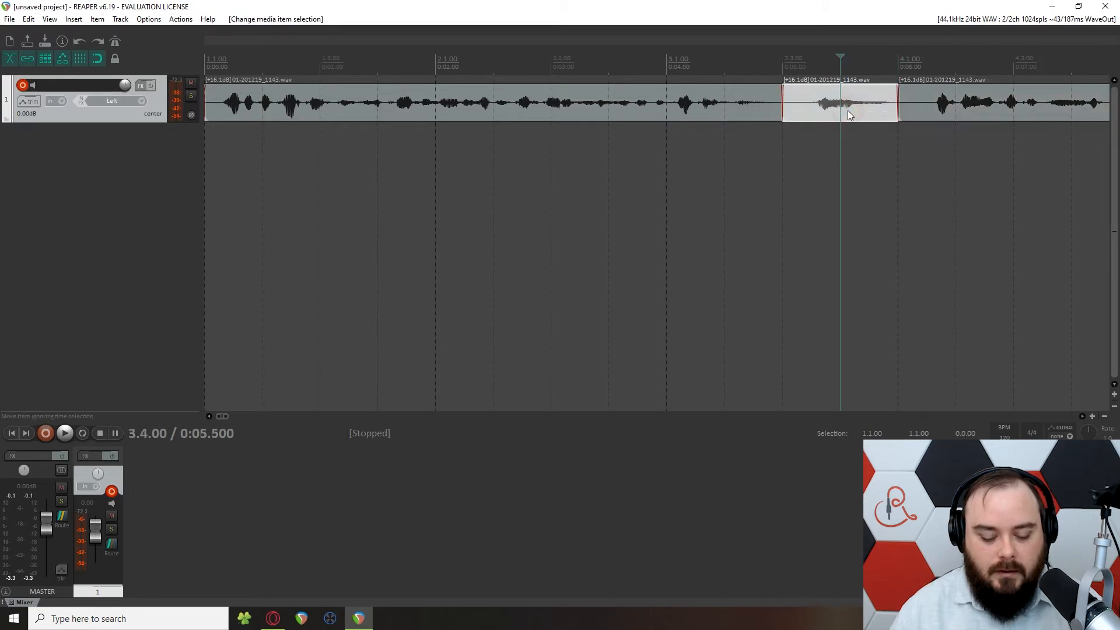
key(Delete)
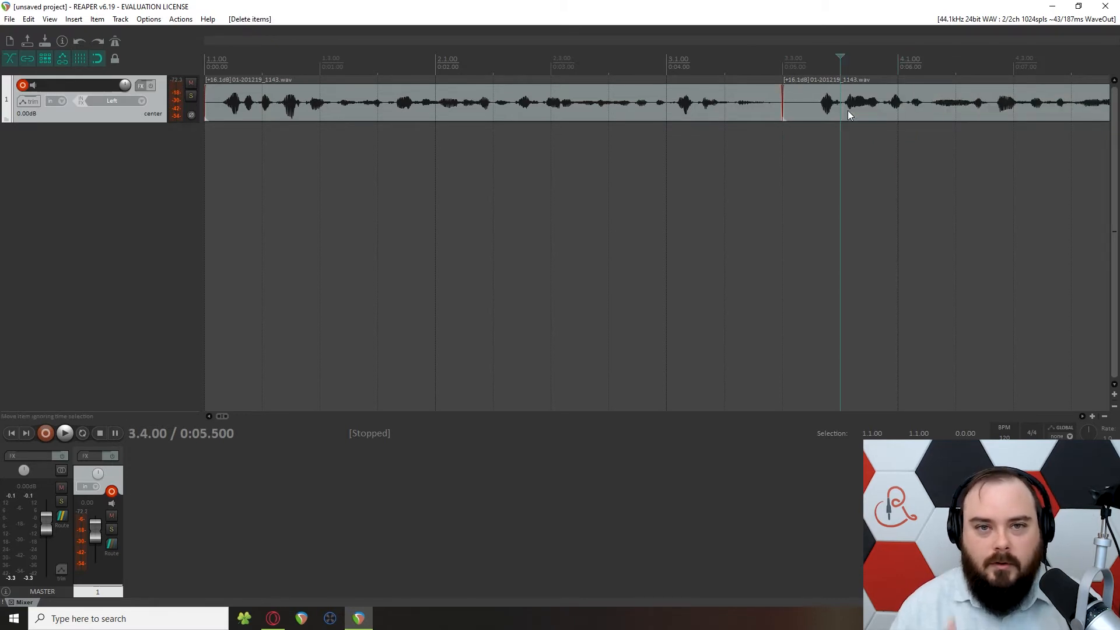
- Undo the segment deletion and both splits
key(ctrl+z)
key(ctrl+z)
key(ctrl+z)
key(ctrl+z)
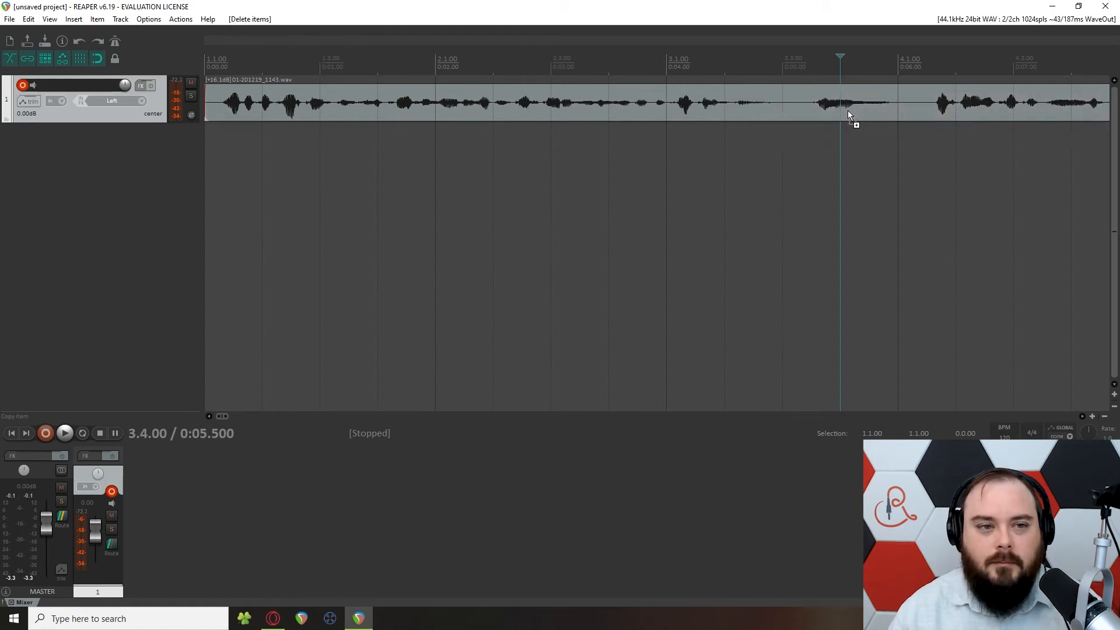
- Make a time selection from 5 to 6 seconds, cut that portion out, and play the edit from 3.5 seconds
drag(804, 136, 897, 144)
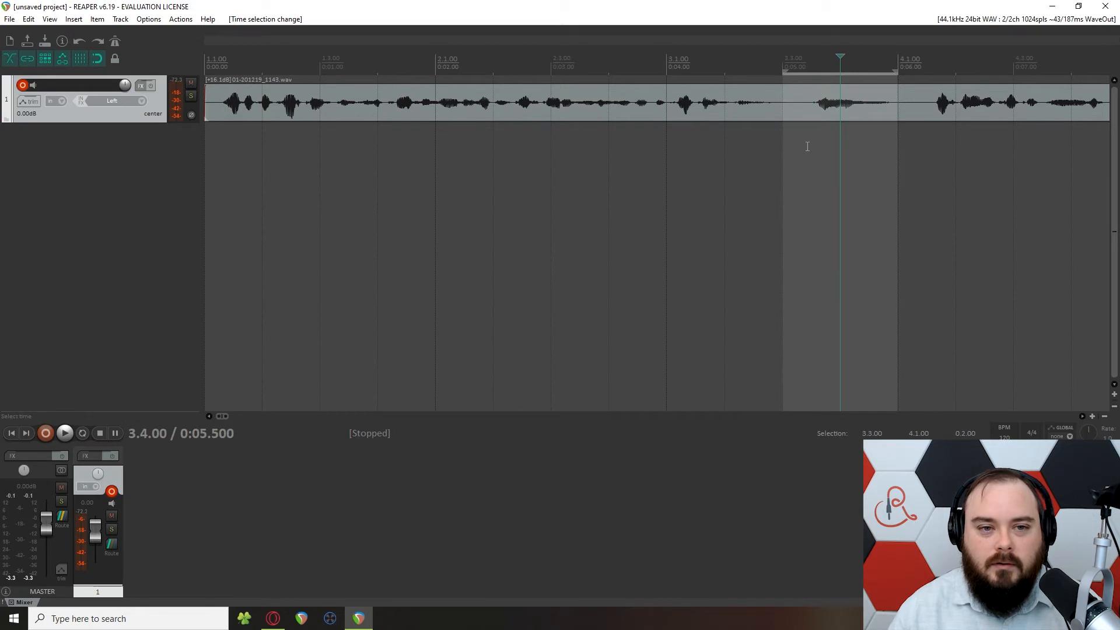
key(ctrl+x)
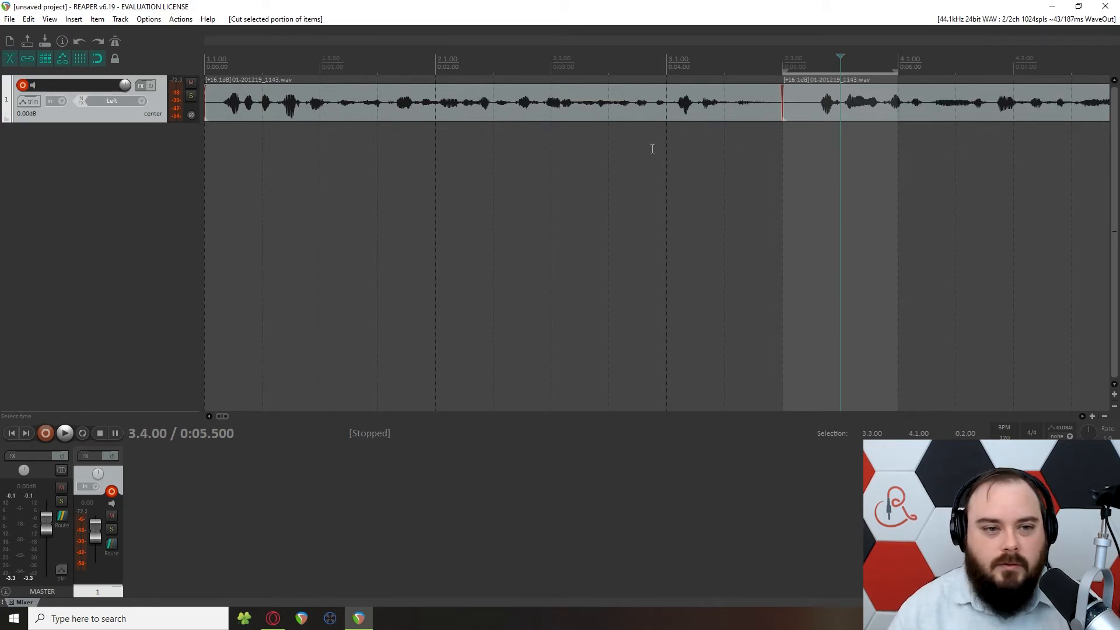
click(633, 151)
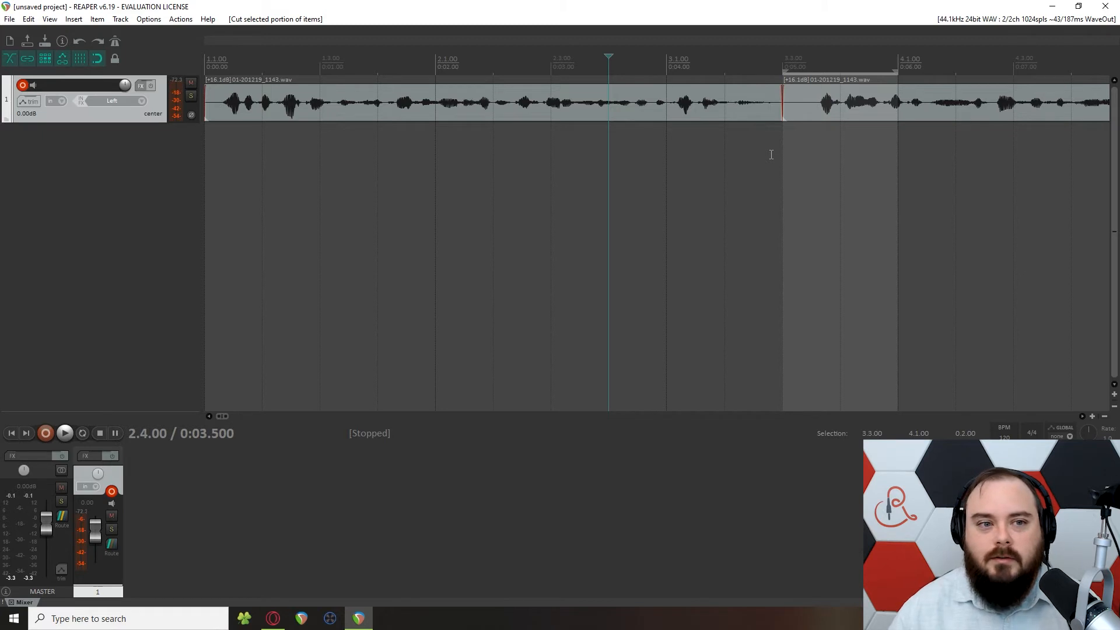
key(space)
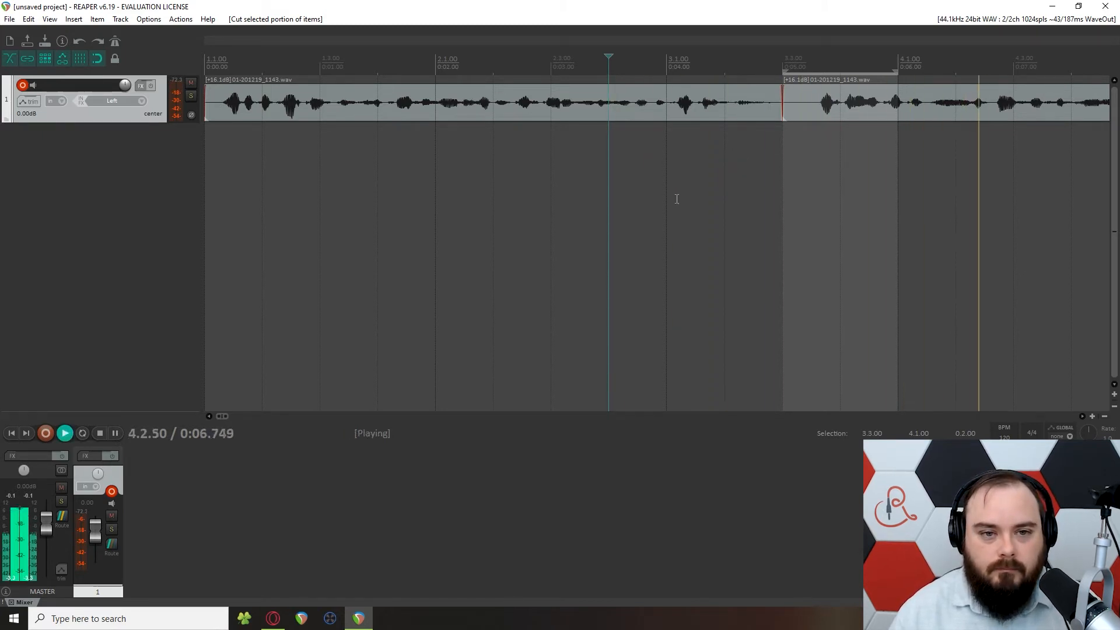
key(space)
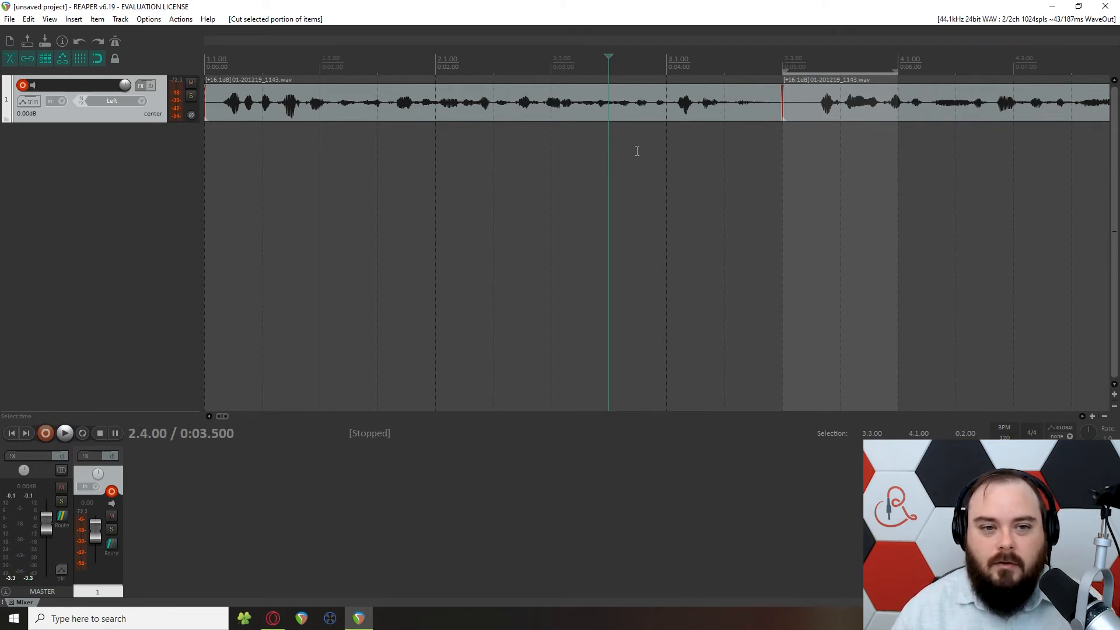
- Play briefly from 7 seconds, and enable continuous scrolling for playback
click(1001, 147)
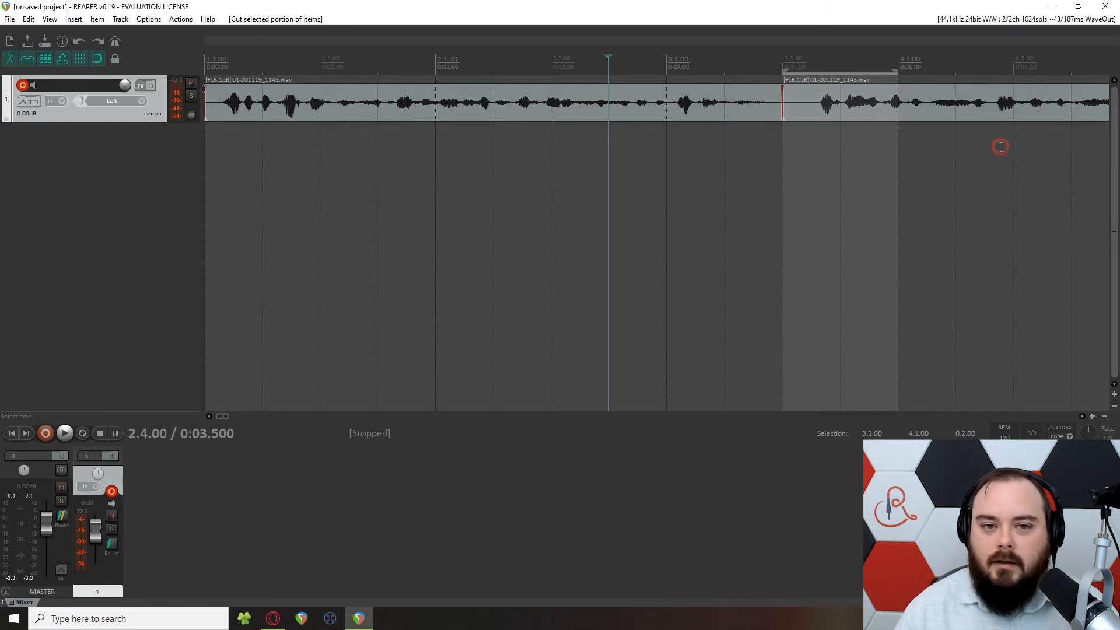
key(space)
key(space)
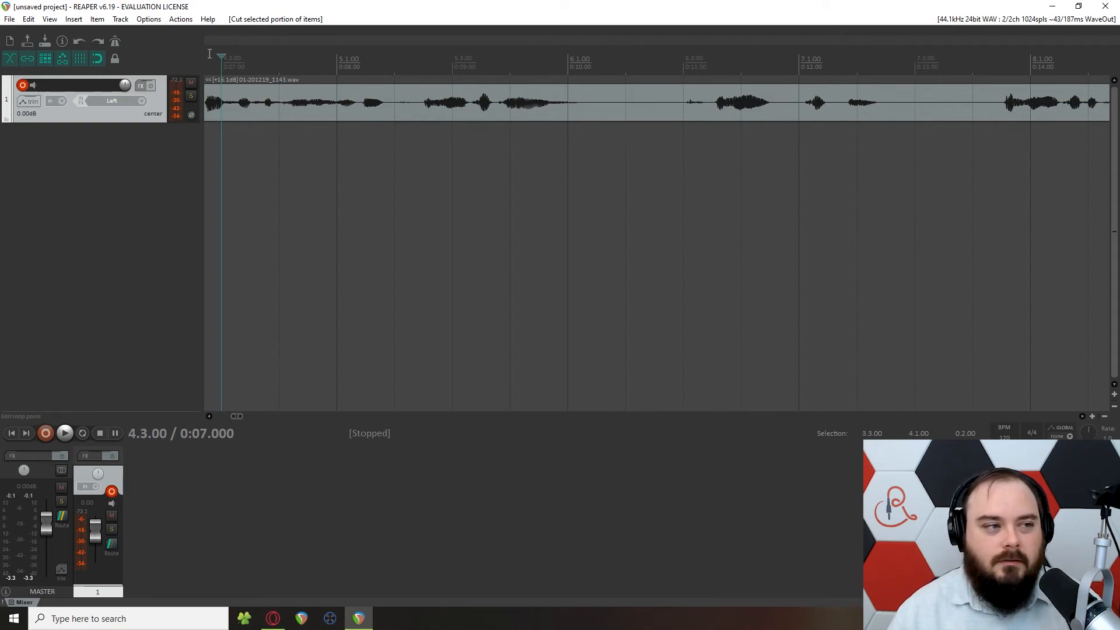
click(149, 19)
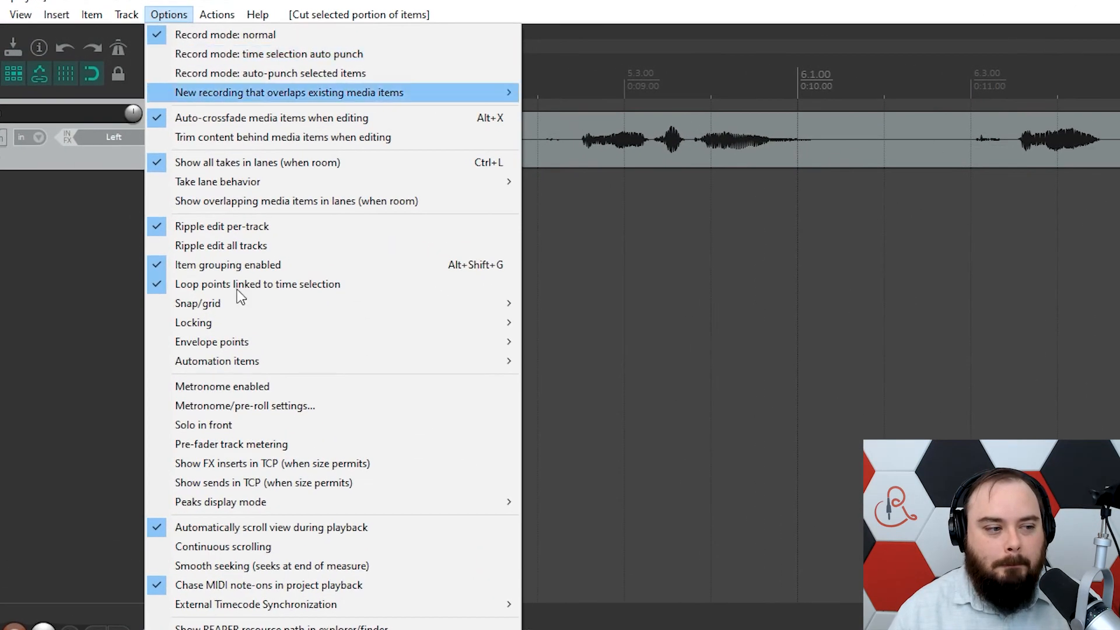
click(209, 547)
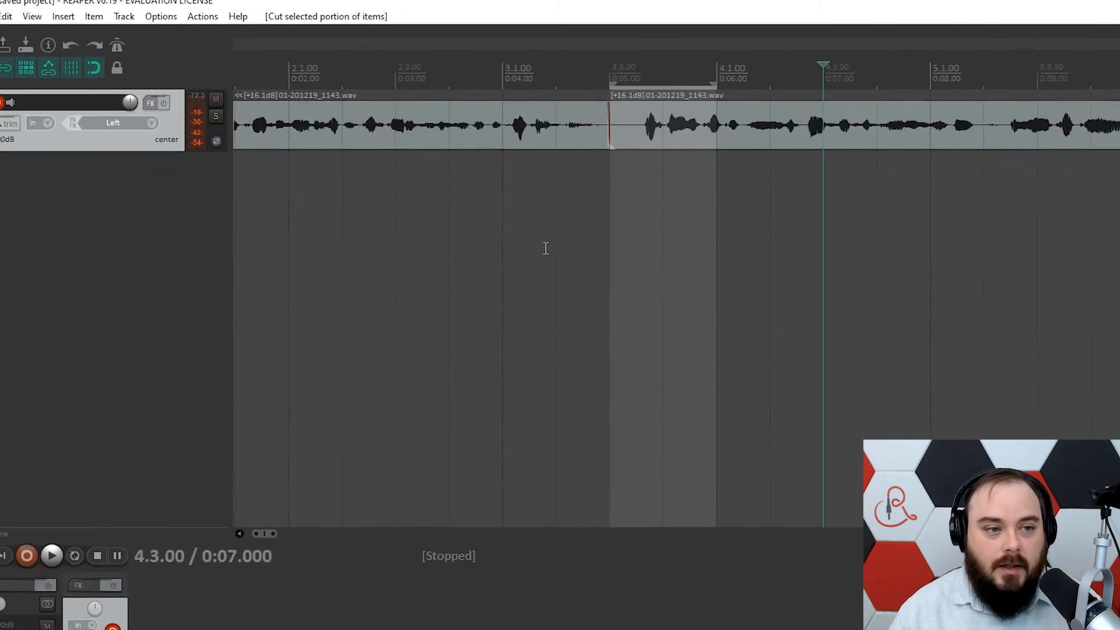
- Play across the cut at 5 seconds, starting from 4.5 seconds
click(577, 232)
scroll(578, 232, up, 4)
key(space)
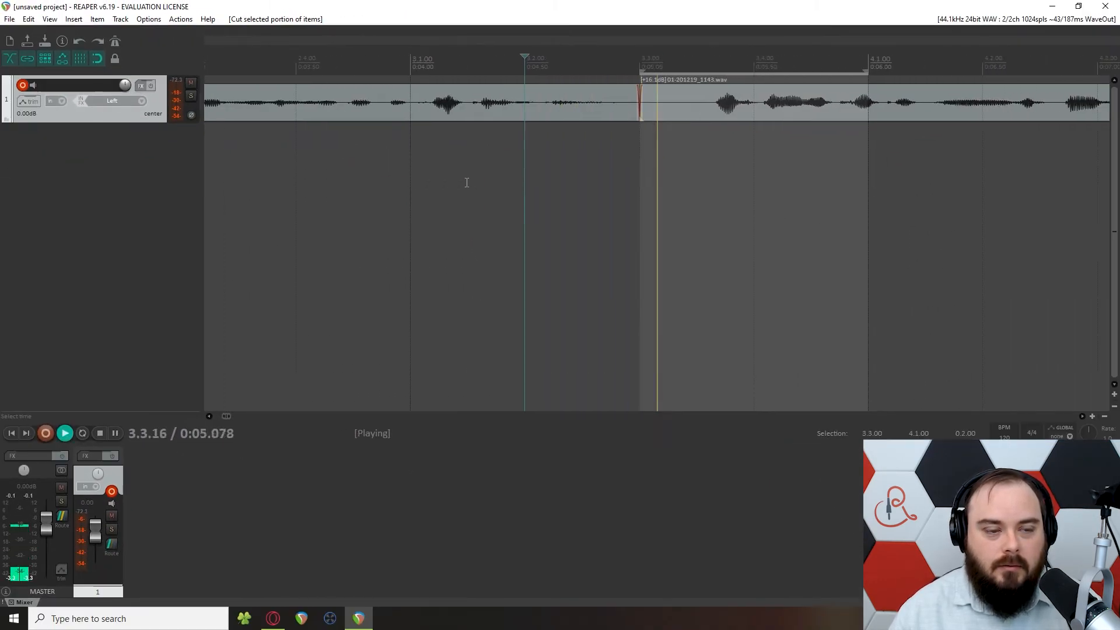
key(space)
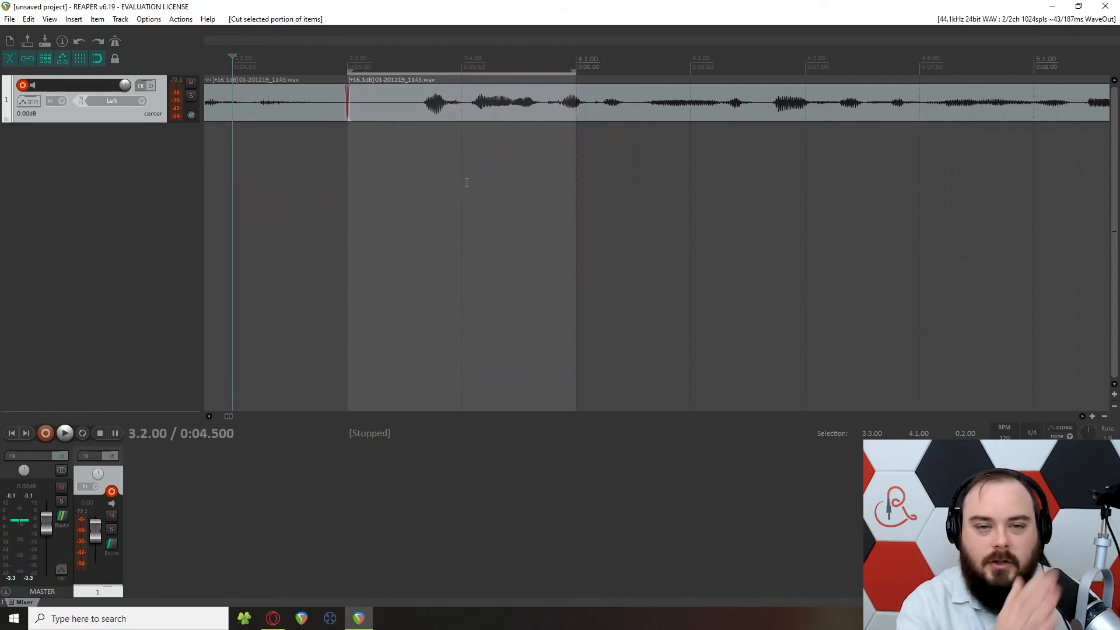
- Play further through the recording and stop with the edit cursor at 13.5 seconds, in the pause before the next phrase
key(space)
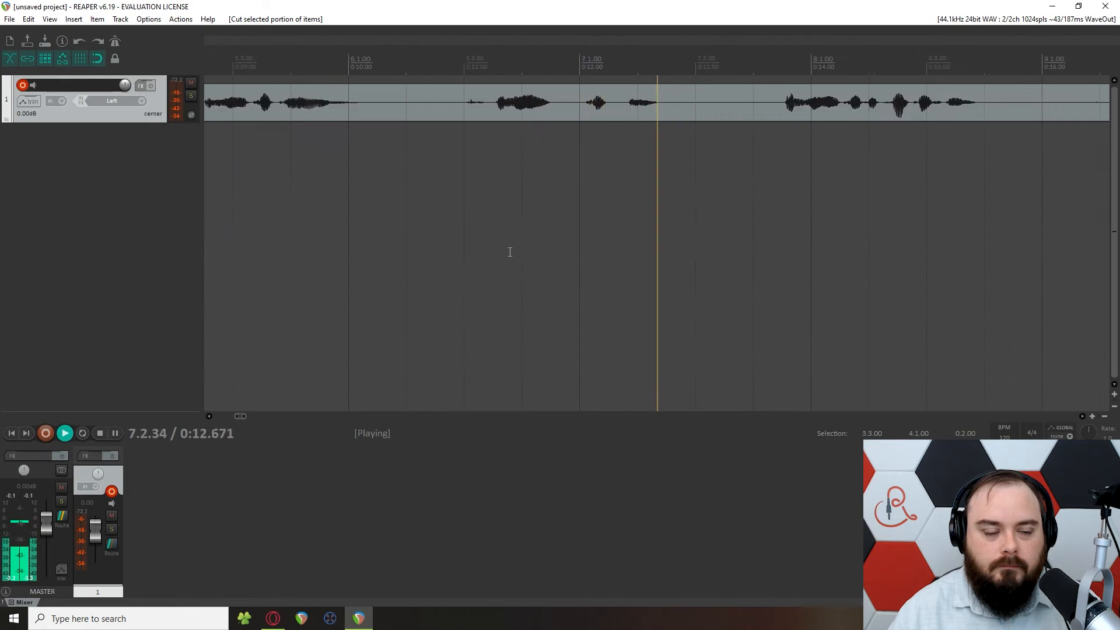
key(space)
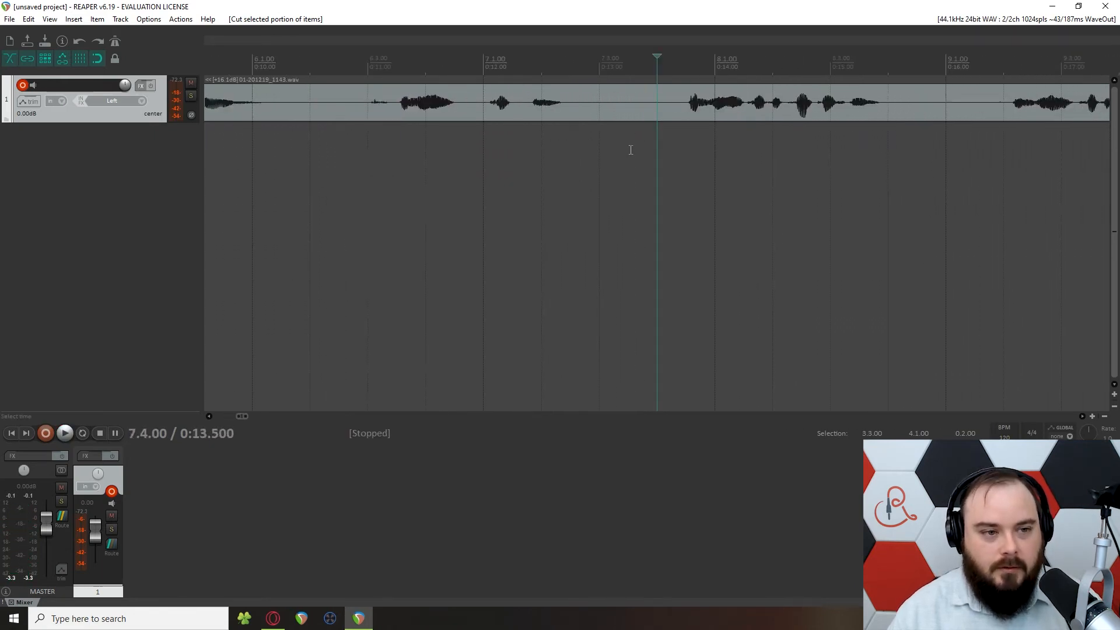
scroll(476, 146, down, 2)
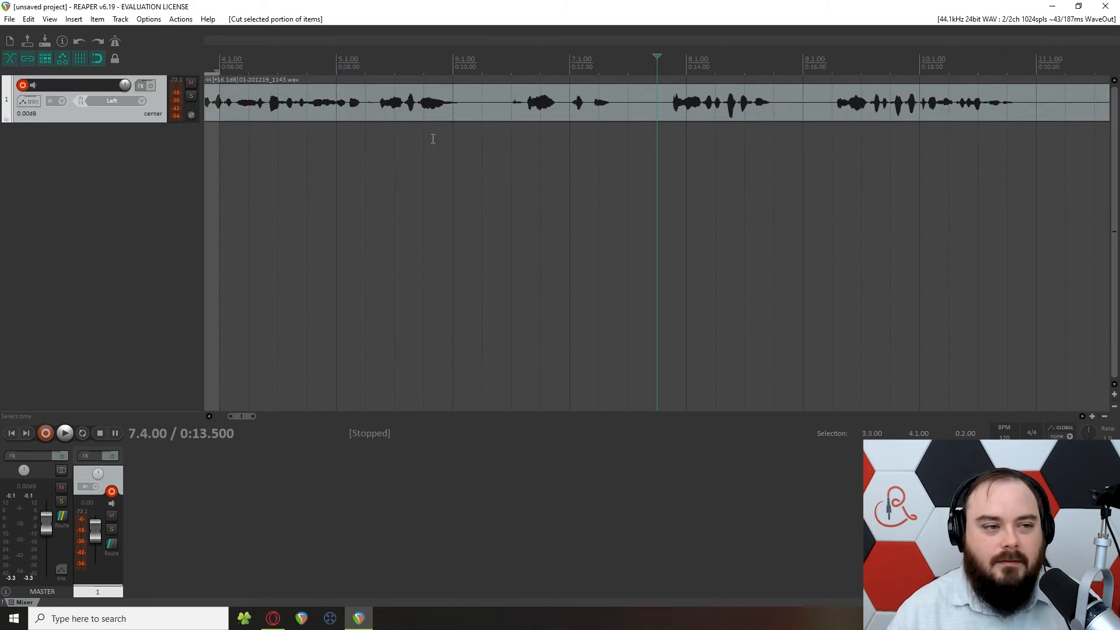
scroll(575, 146, up, 2)
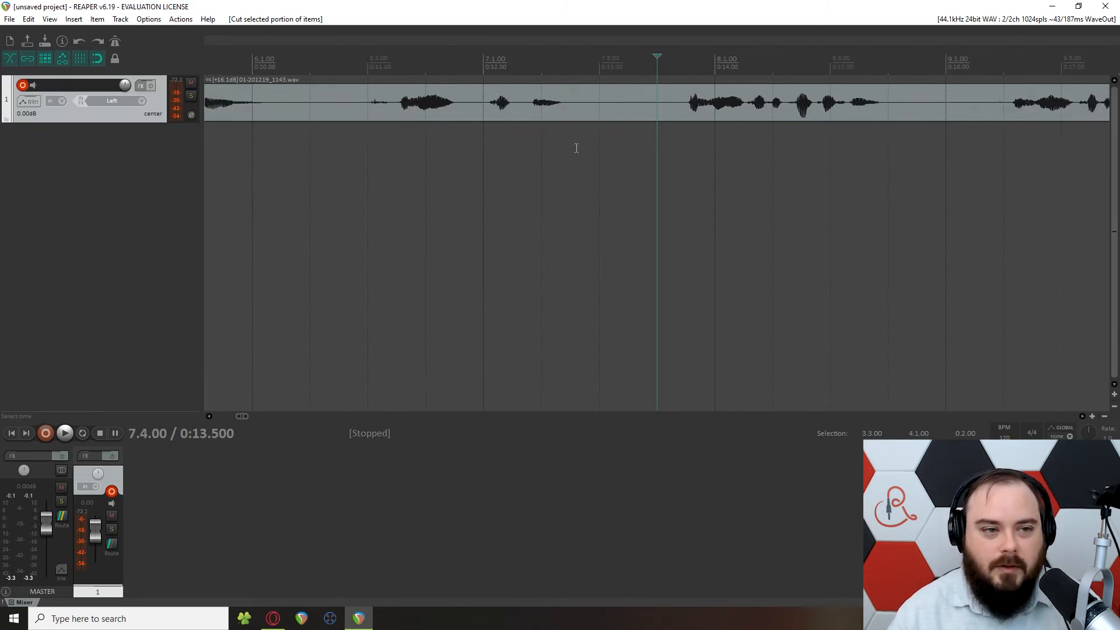
- Split the recording at 13.5 seconds, and play from 8 and 8.5 seconds to locate where the repeated phrase begins
key(s)
scroll(455, 150, down, 3)
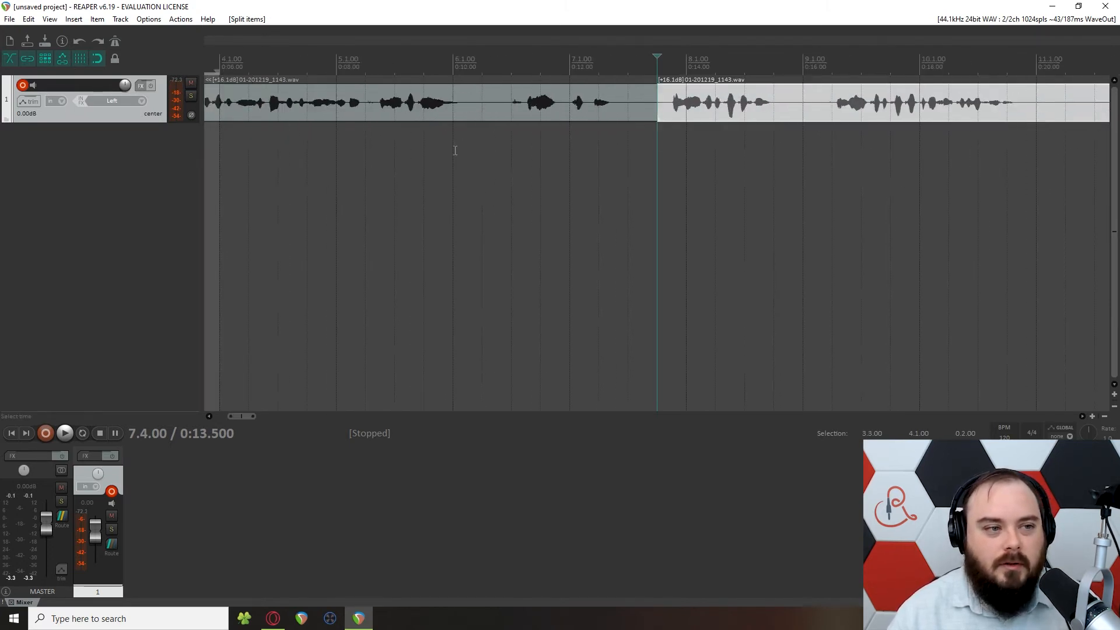
click(334, 151)
scroll(335, 151, up, 3)
key(space)
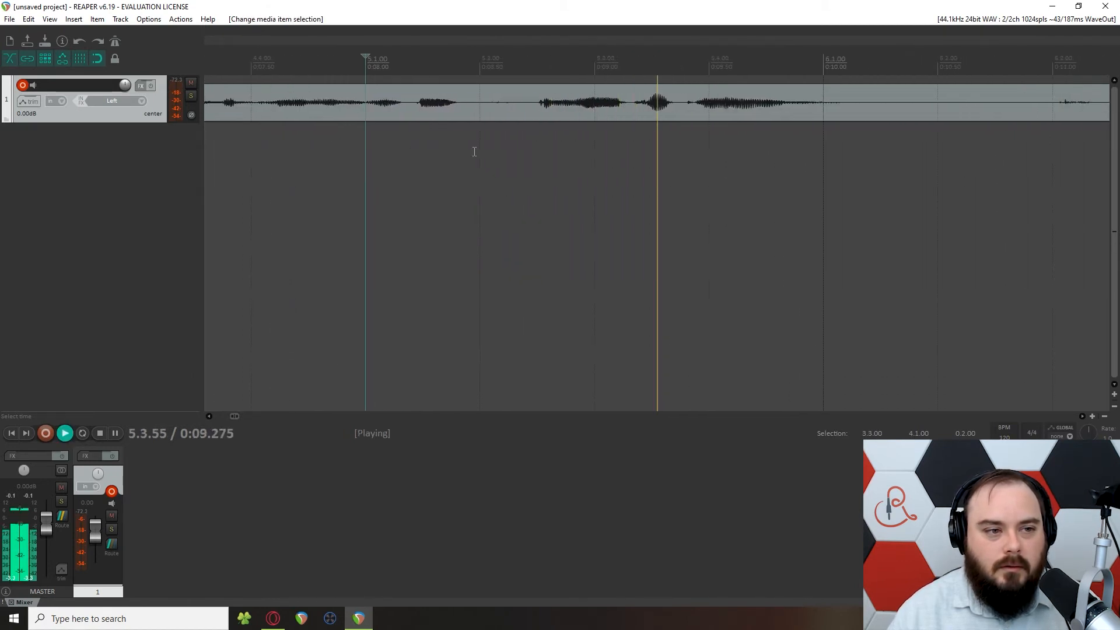
key(space)
click(517, 135)
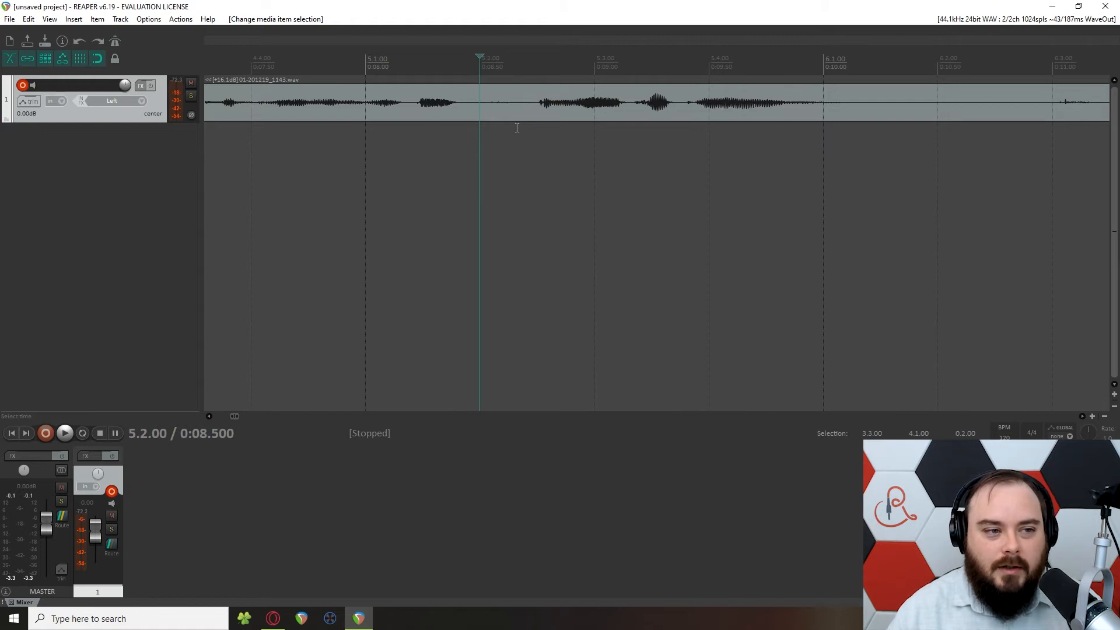
key(space)
key(space)
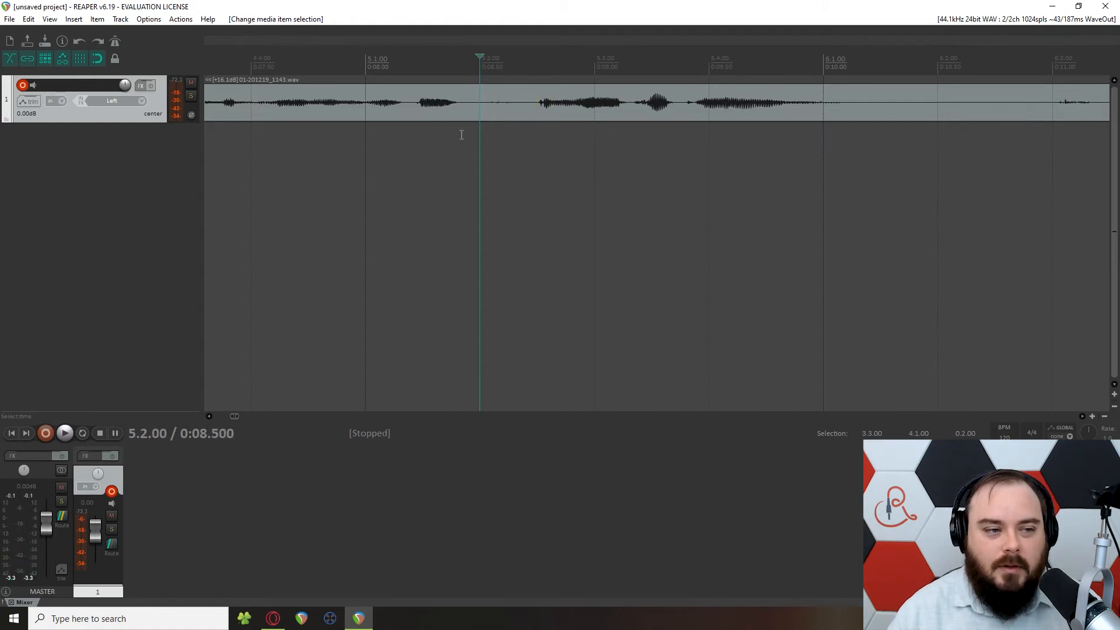
- Test how the edit cursor snaps to the half-second grid, and turn off the grid lines for free cursor placement
click(532, 103)
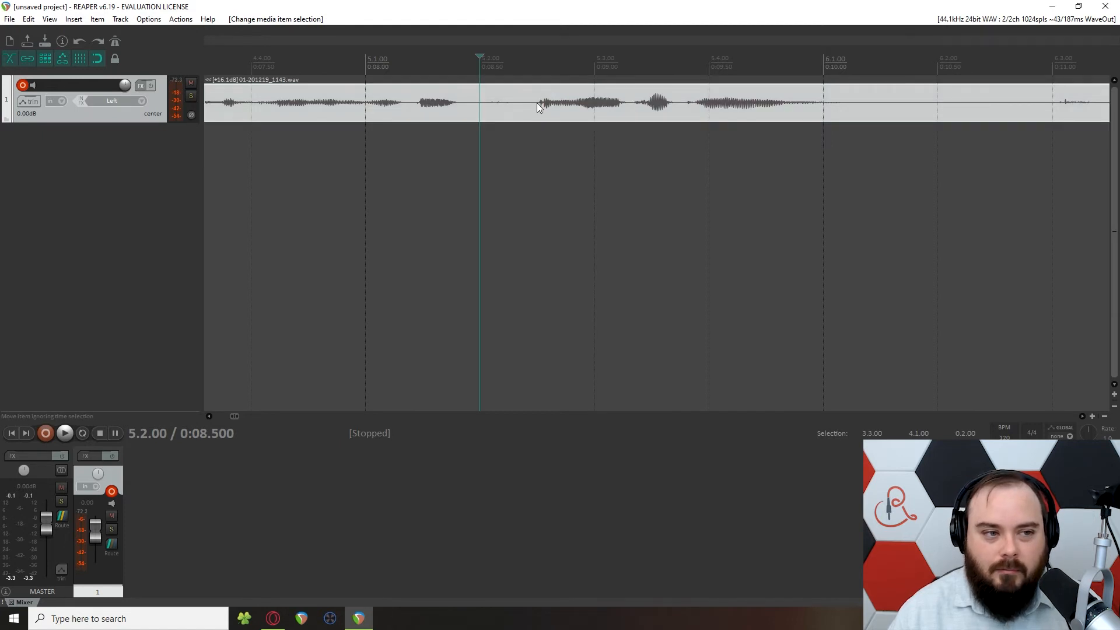
click(373, 138)
click(600, 147)
click(719, 155)
click(822, 156)
click(509, 148)
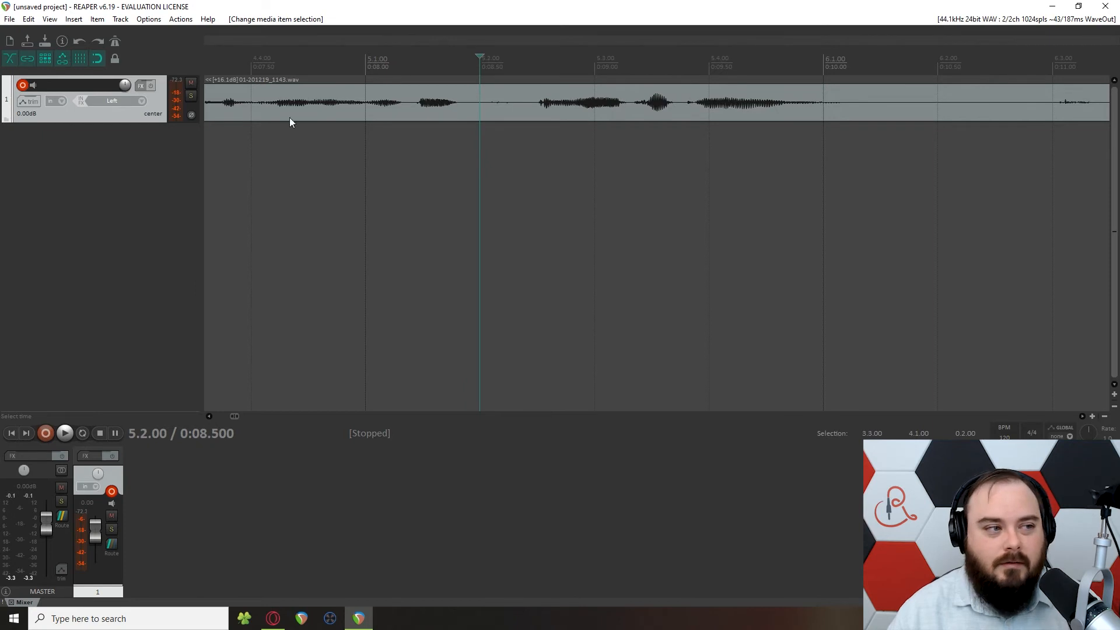
click(81, 59)
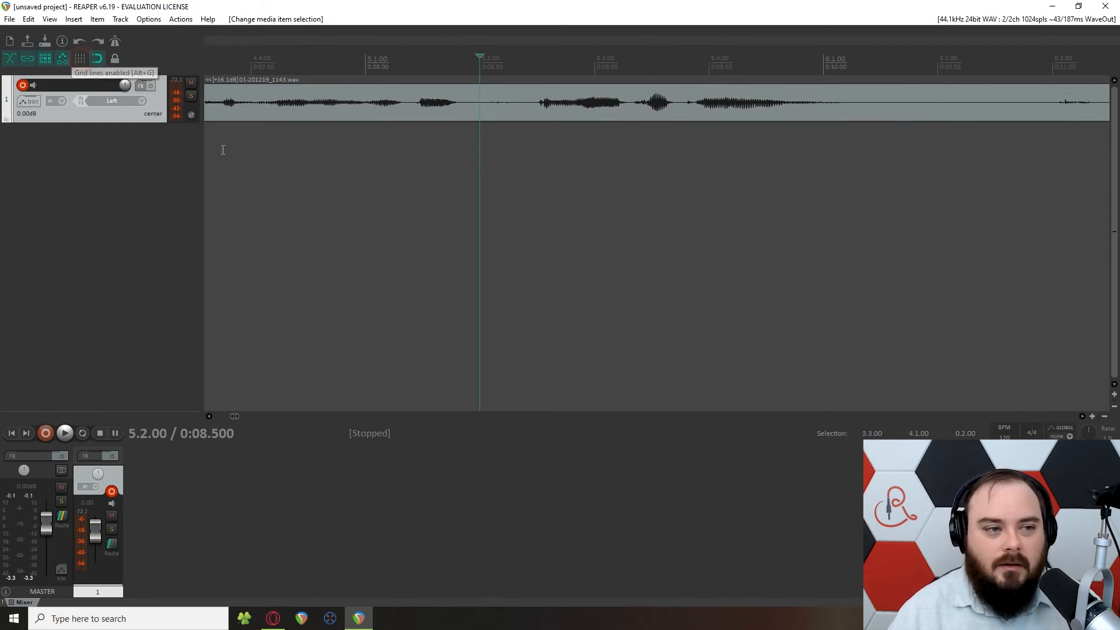
- Split the recording at 8.733 seconds, delete the section up to the following split, and play the join from about 8.17 seconds
click(533, 131)
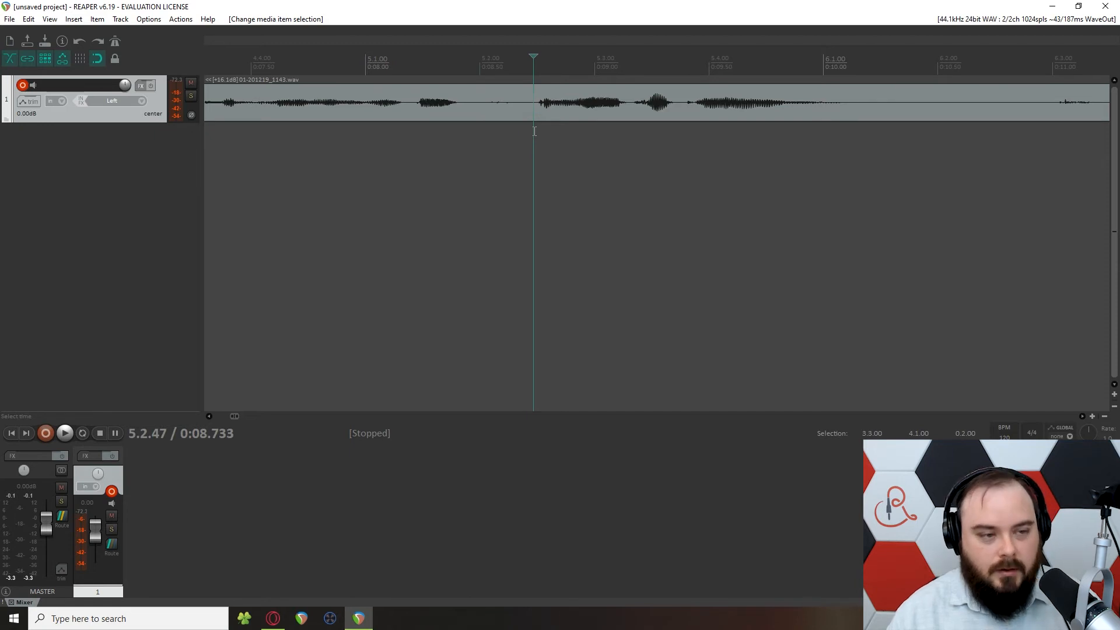
key(s)
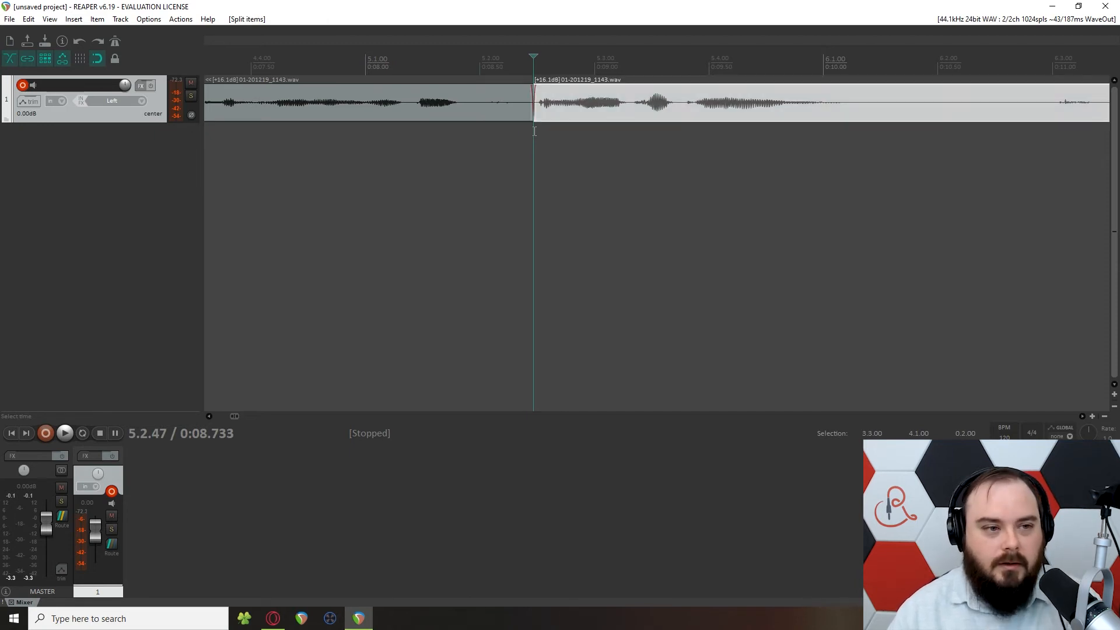
key(Delete)
click(407, 144)
key(space)
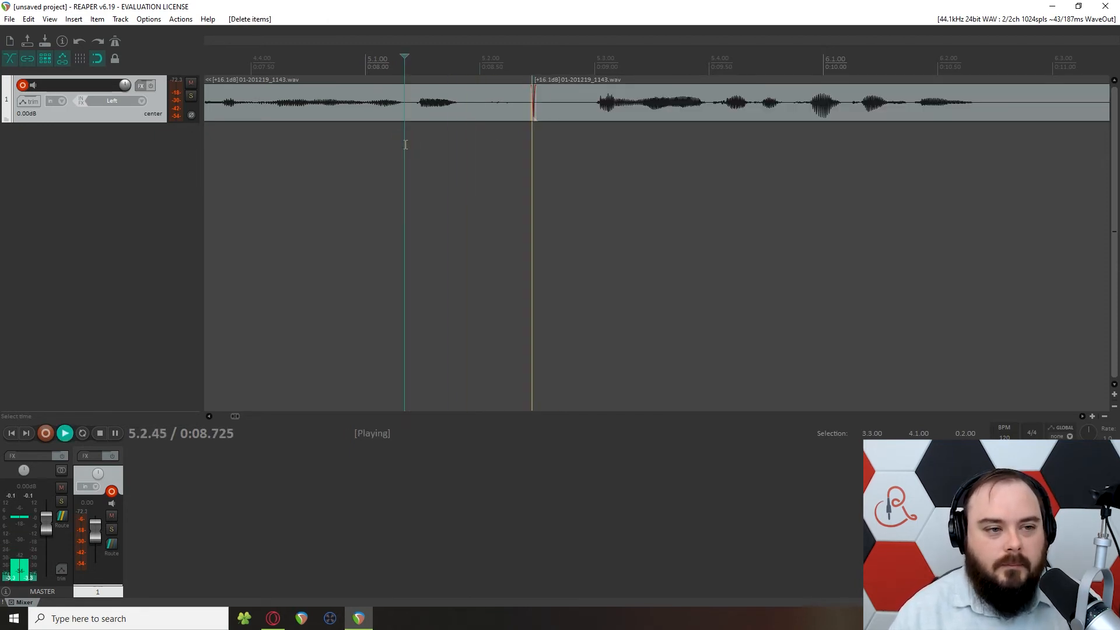
key(space)
scroll(573, 96, right, 2)
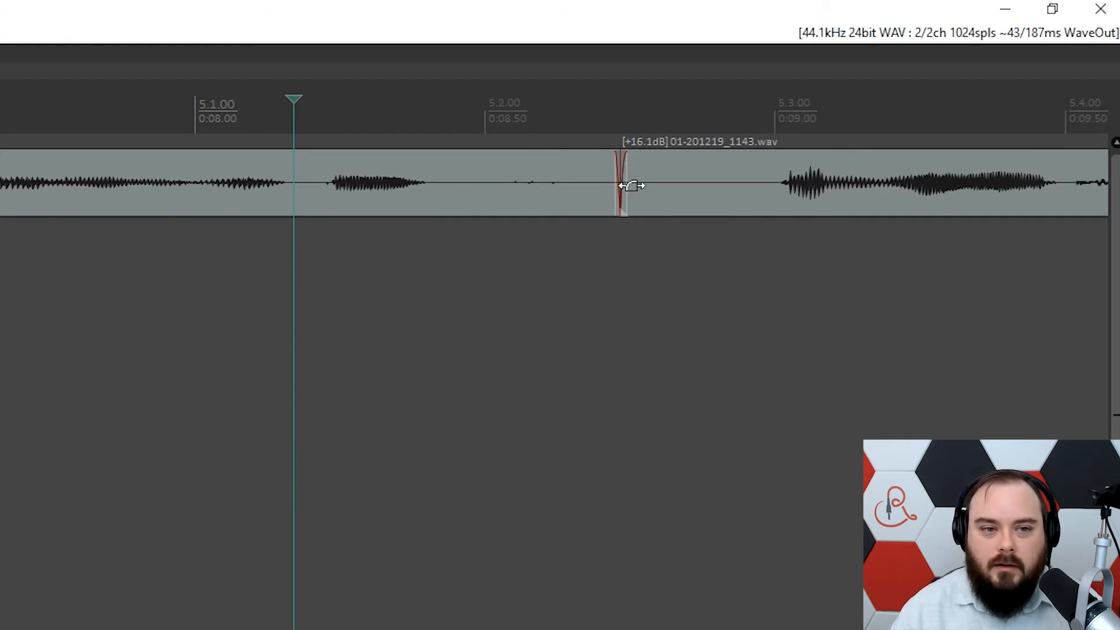
- Try widening the gap by trimming and moving the second item to about 10 seconds, and undo extending the first item's end
drag(625, 188, 774, 202)
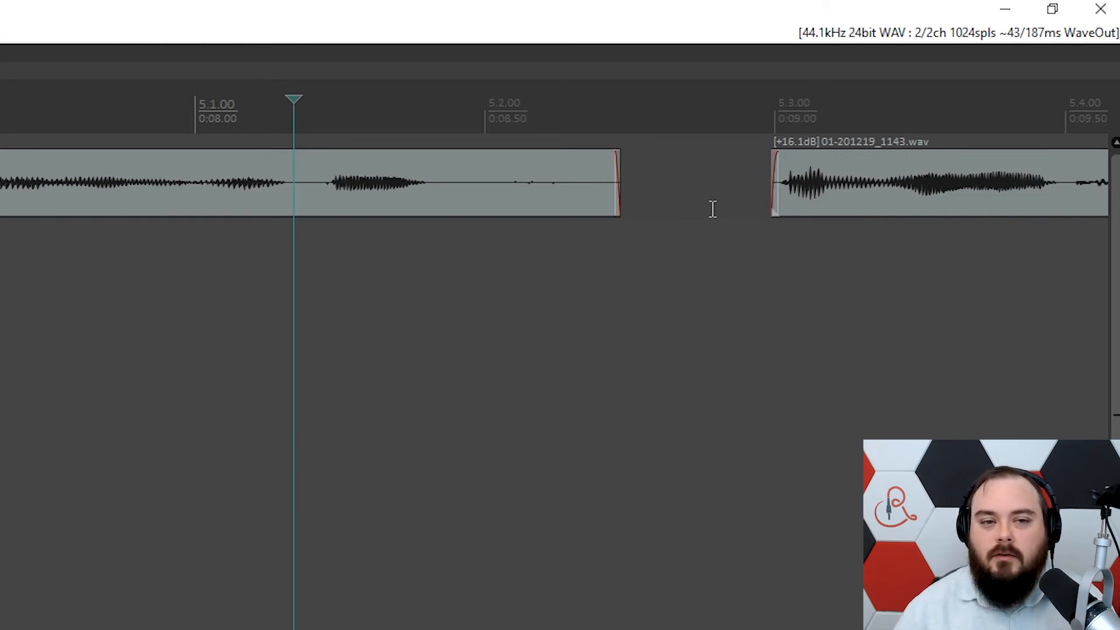
drag(576, 213, 967, 217)
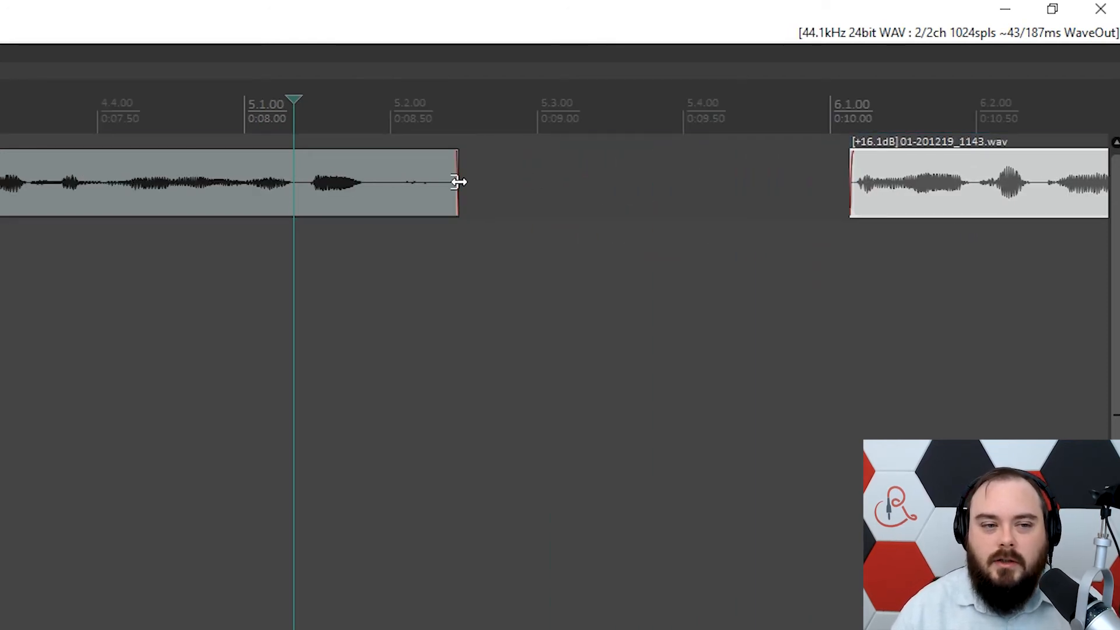
drag(459, 182, 809, 189)
key(ctrl+z)
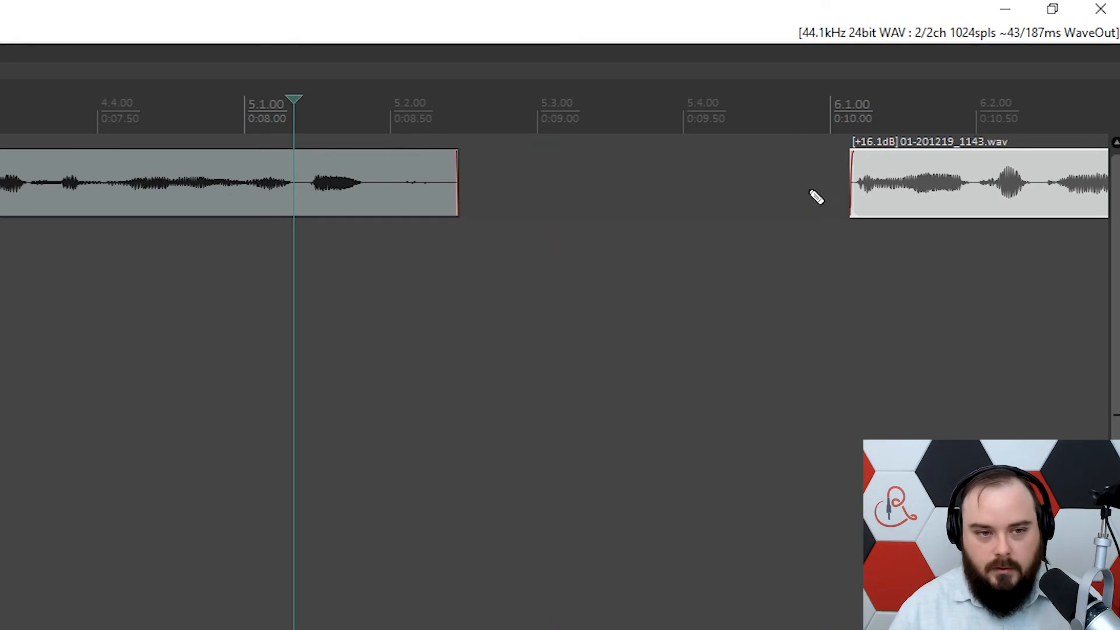
- Move the mistaken phrase's item back to about 8.8 seconds, leaving a small gap after the first item, and play across it
drag(905, 195, 629, 188)
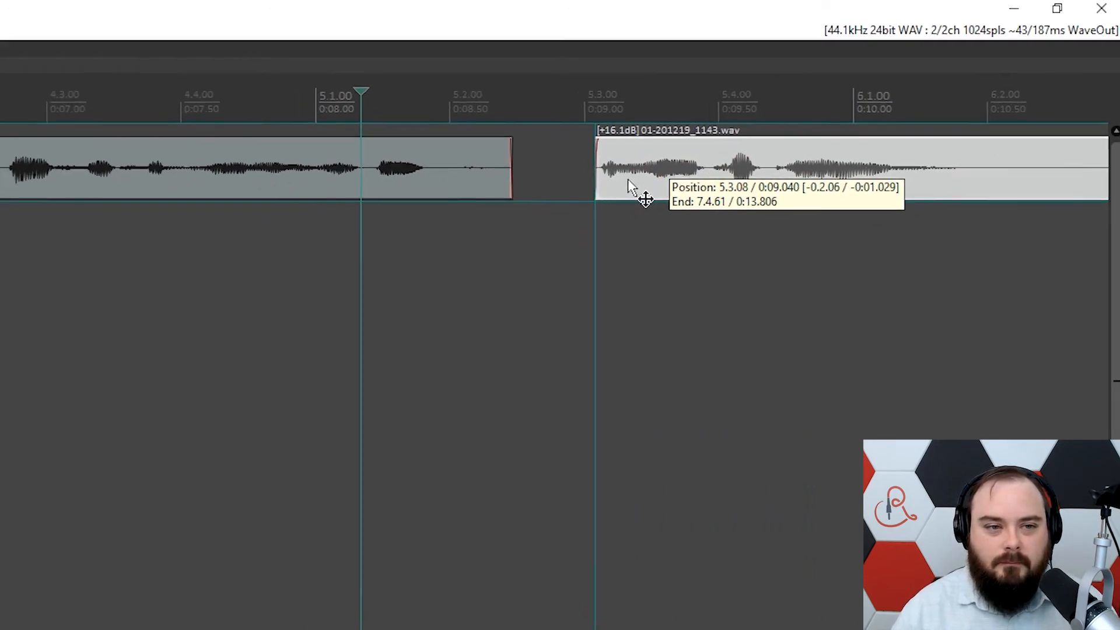
key(space)
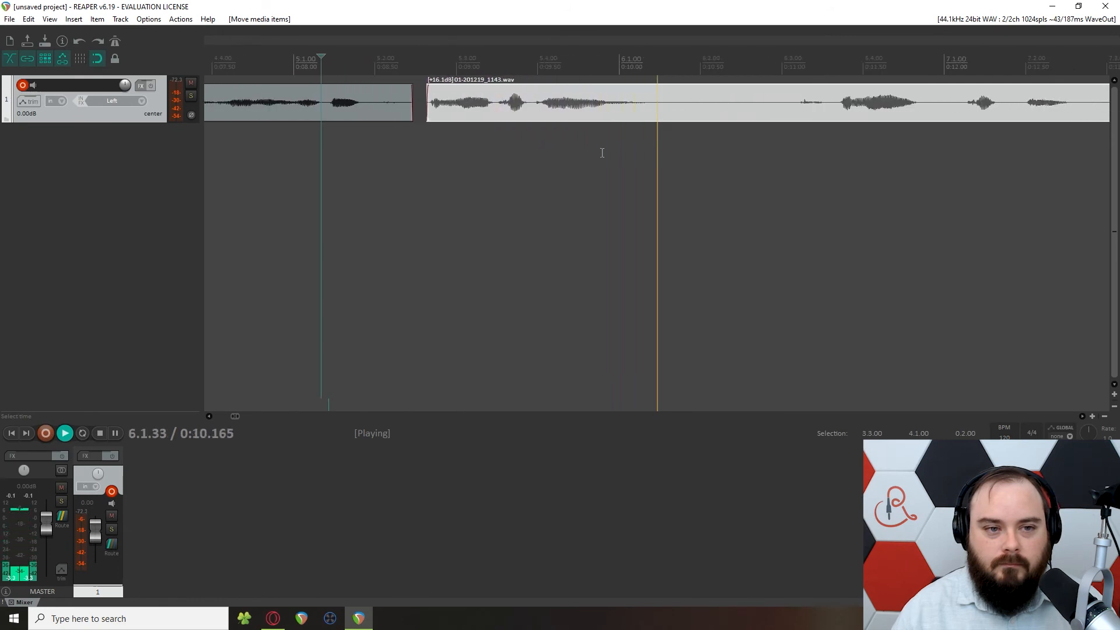
scroll(602, 153, down, 4)
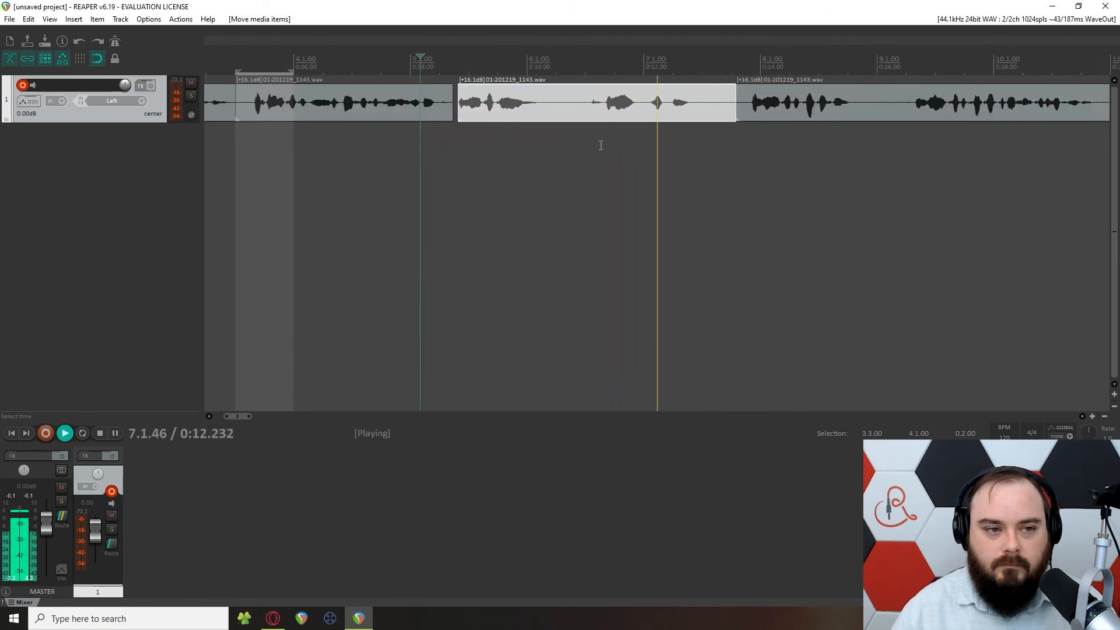
key(space)
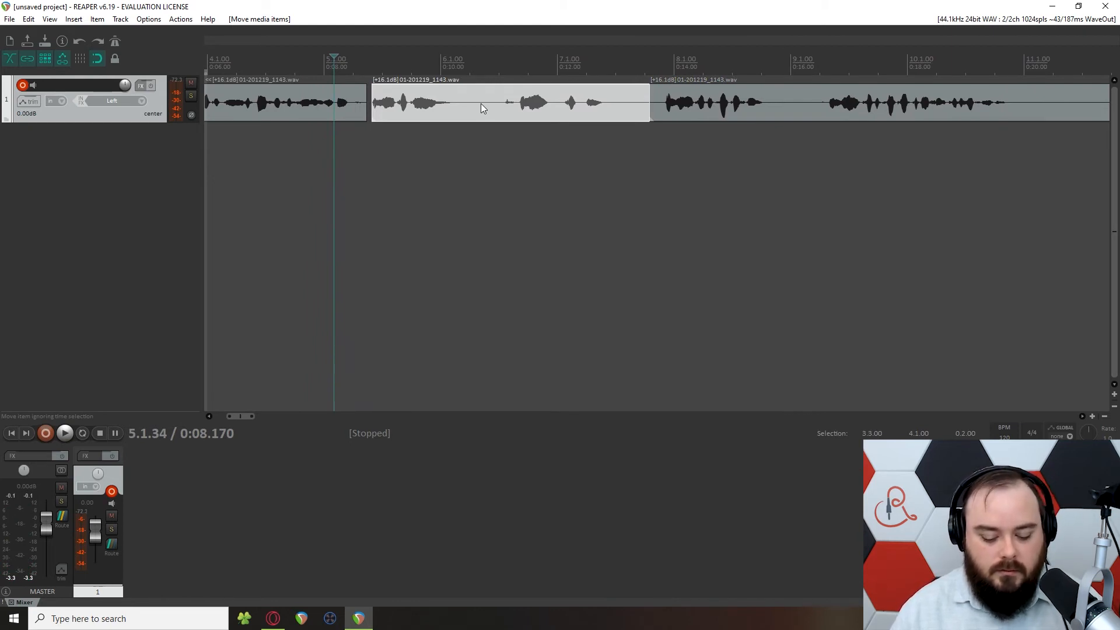
- Delete the item with the mistaken phrase, and play across the gap from about 8 seconds
key(Delete)
click(323, 153)
scroll(322, 154, up, 5)
key(space)
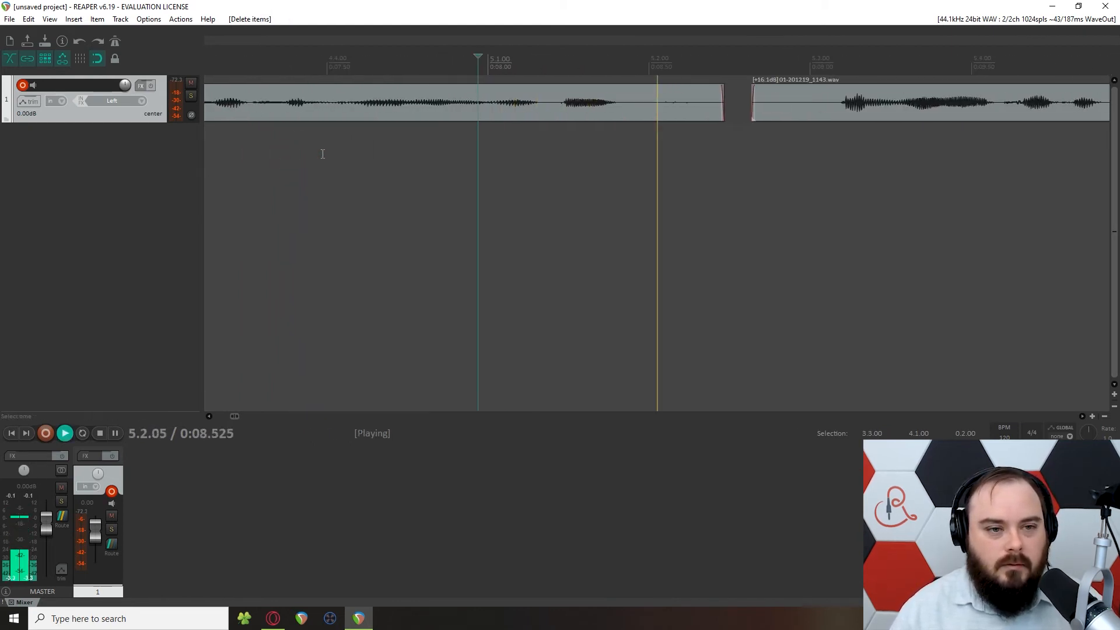
key(space)
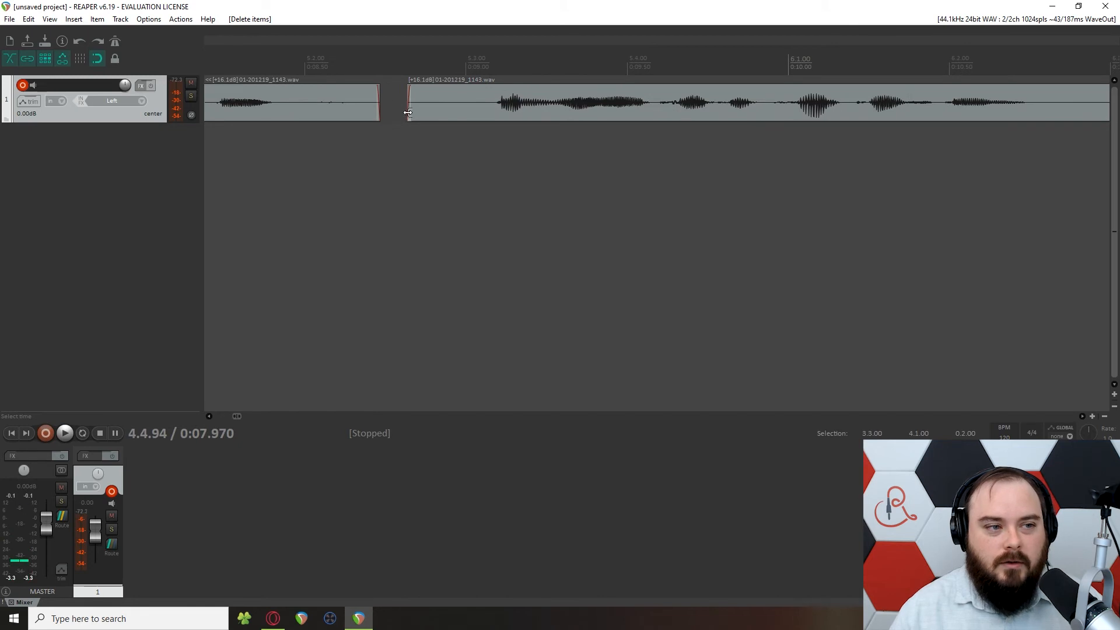
- Trim the start of the item after the gap to about 9 seconds, shortly before its phrase begins
drag(406, 112, 491, 115)
click(281, 148)
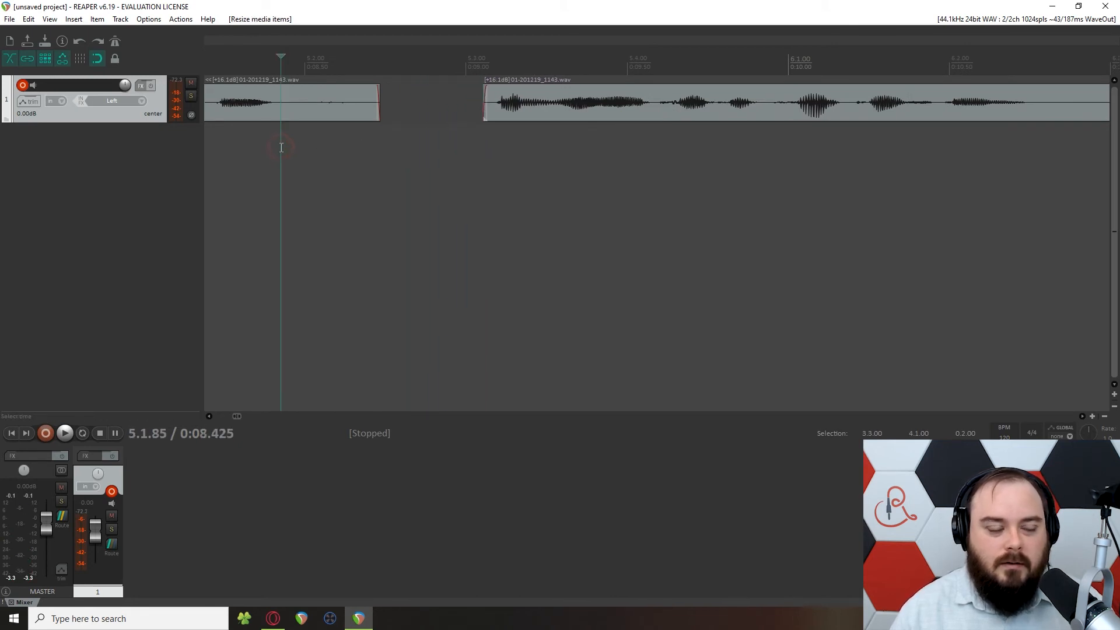
drag(484, 112, 470, 113)
key(space)
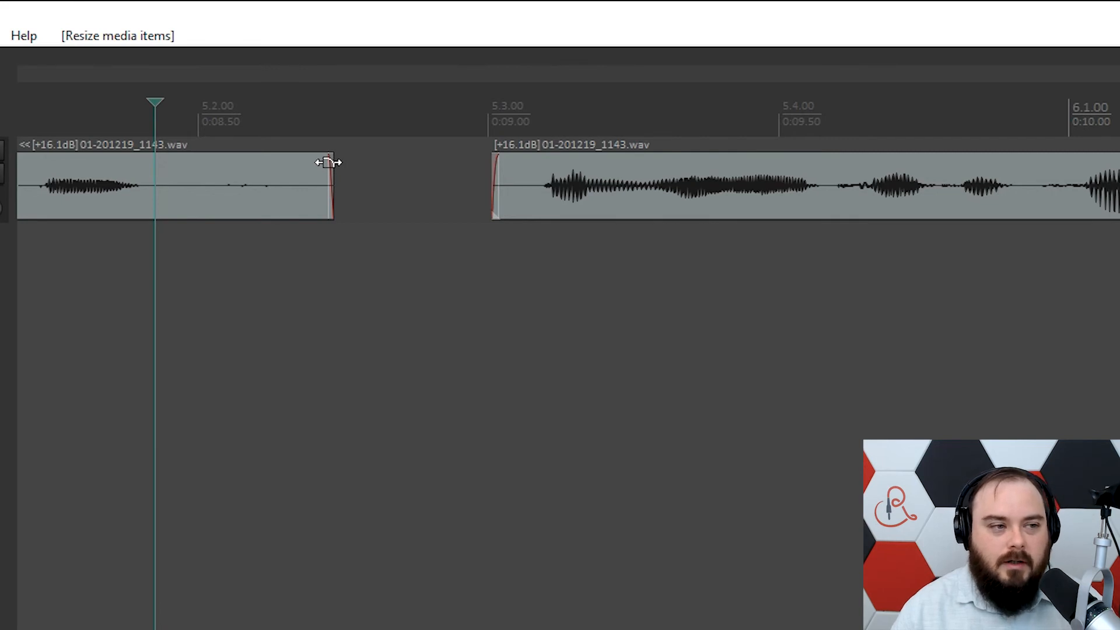
- Try a longer fade-out at the end of the item before the gap, and shorten it to a very brief fade
drag(329, 162, 256, 158)
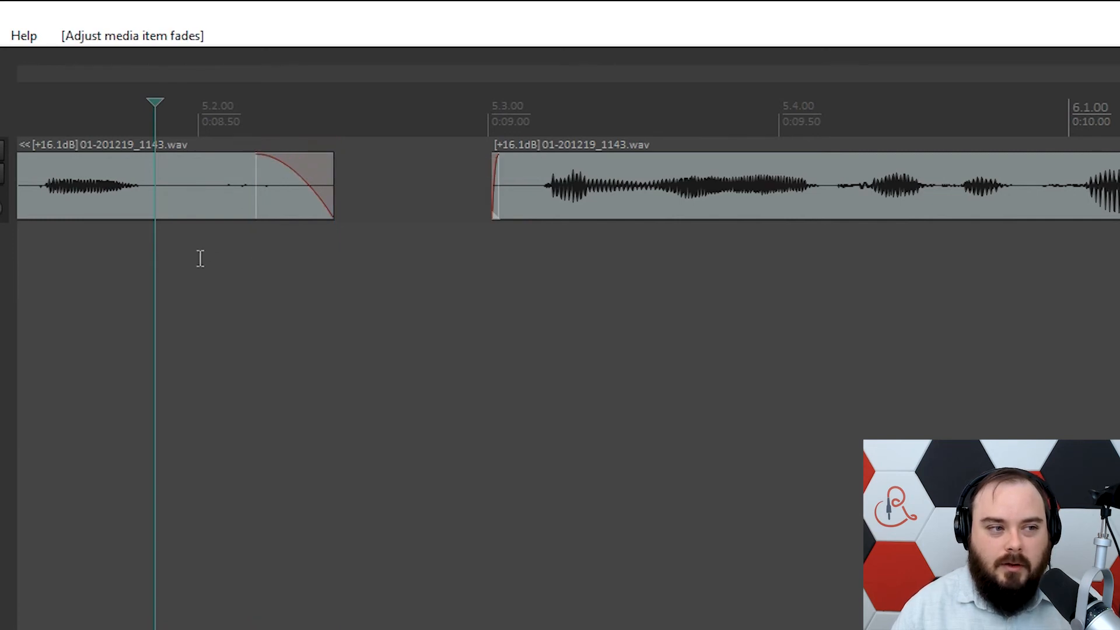
key(space)
key(space)
drag(251, 200, 319, 201)
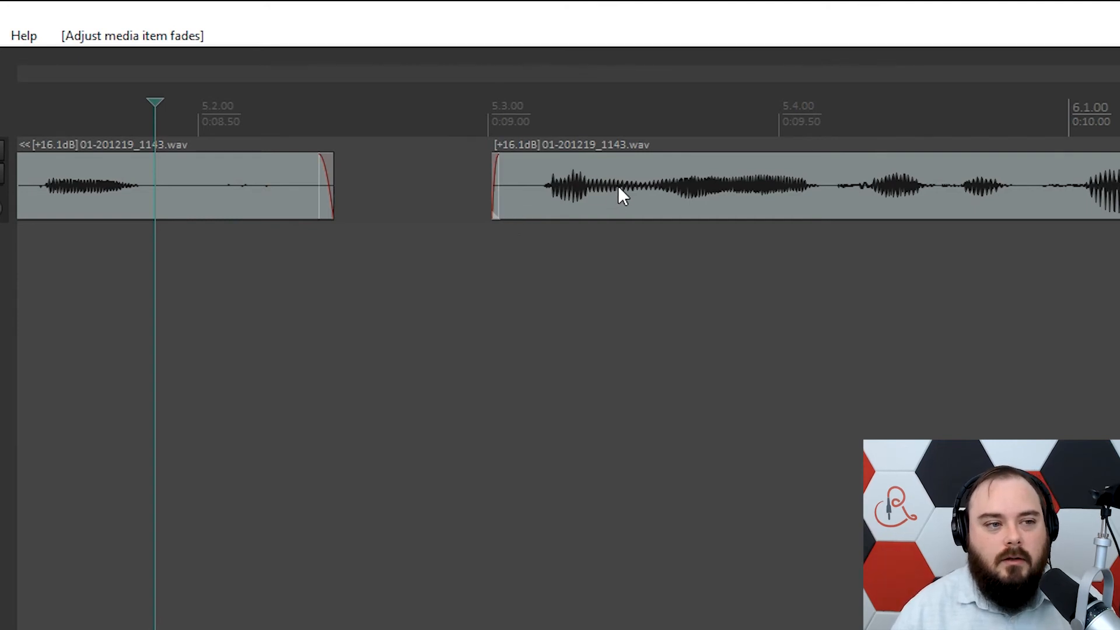
- Move the following item to overlap the end of the previous one at about 8.7 seconds as a crossfade, and play onward
drag(631, 214, 397, 201)
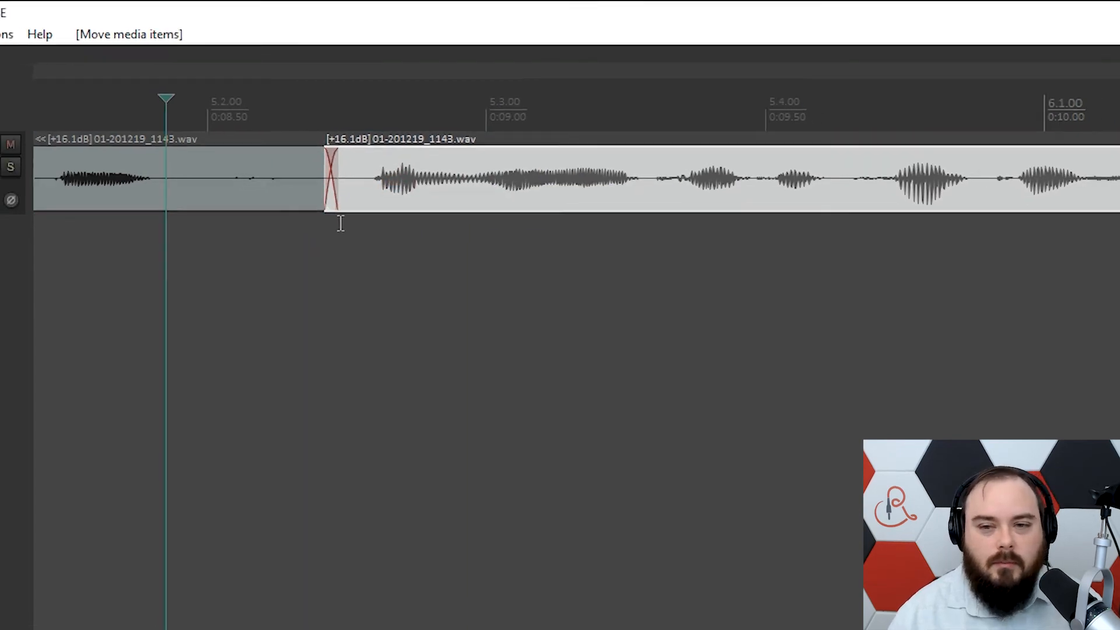
key(space)
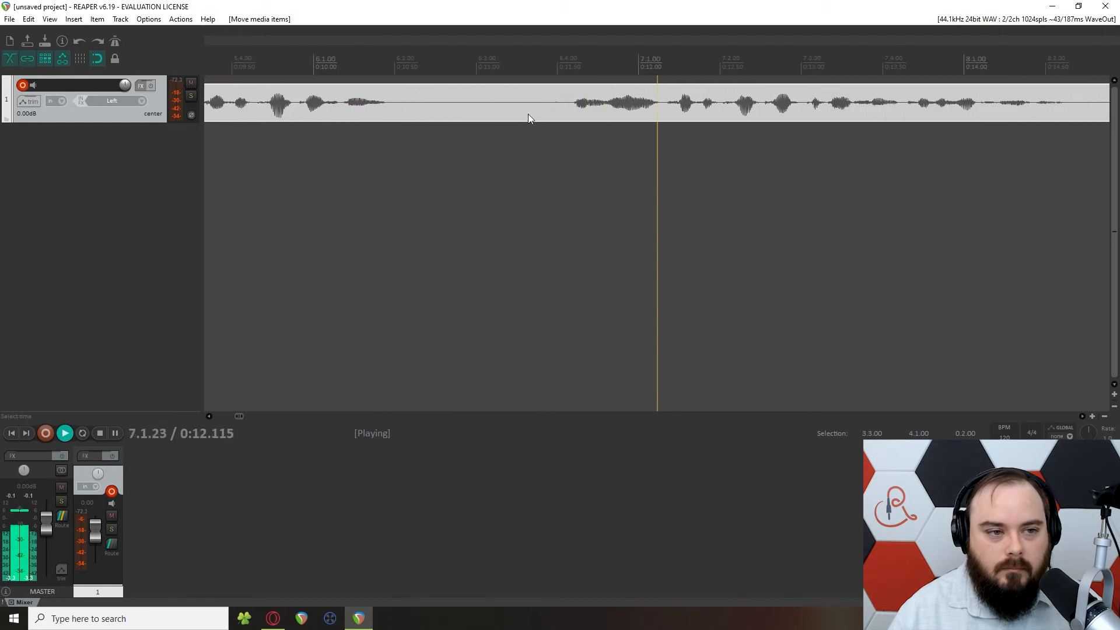
key(space)
- Split the recording at 11.589 seconds, delete the section between the crossfade and this split, and play the new join
click(557, 105)
key(s)
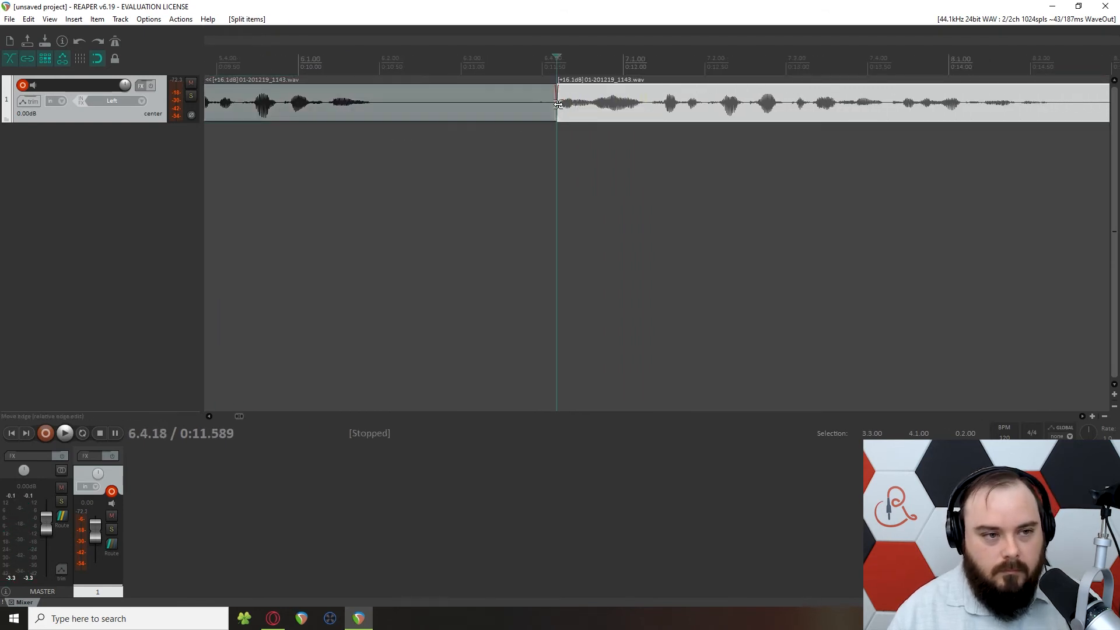
click(494, 111)
key(Delete)
scroll(494, 115, down, 2)
click(426, 133)
key(space)
scroll(426, 133, up, 4)
key(space)
- Move the remaining item earlier to crossfade with the preceding one at about 8.7 seconds, and play through the edit
drag(561, 110, 490, 111)
key(space)
key(space)
key(space)
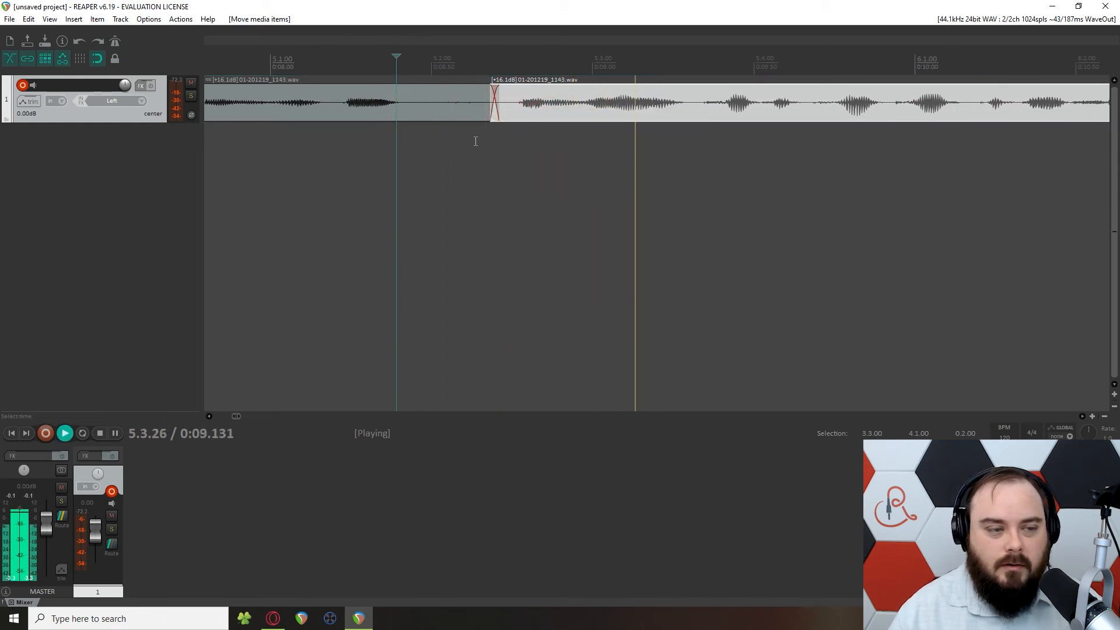
key(ctrl+space)
key(ctrl+space)
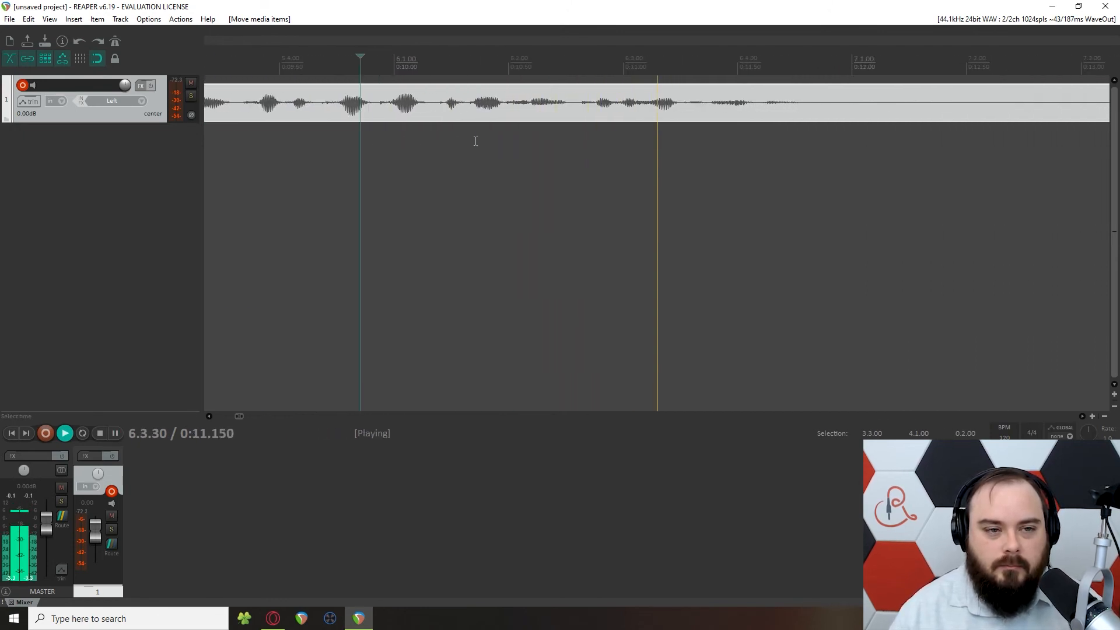
key(space)
- Make a time selection from about 11.8 seconds to beyond the recording's end, and cut out the trailing silence
click(527, 110)
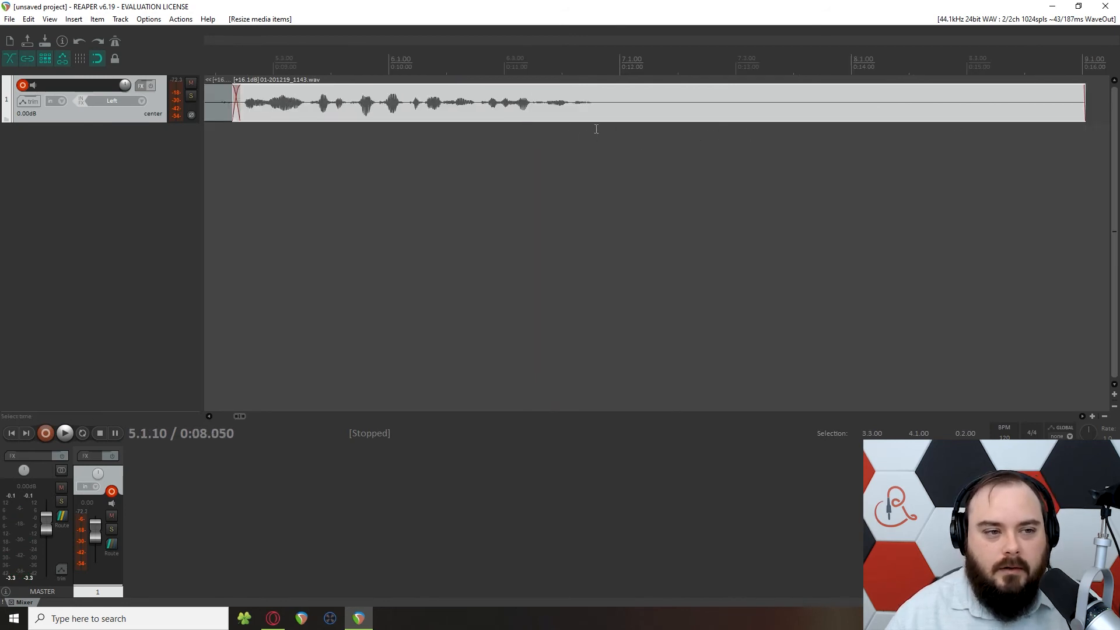
drag(595, 126, 1076, 143)
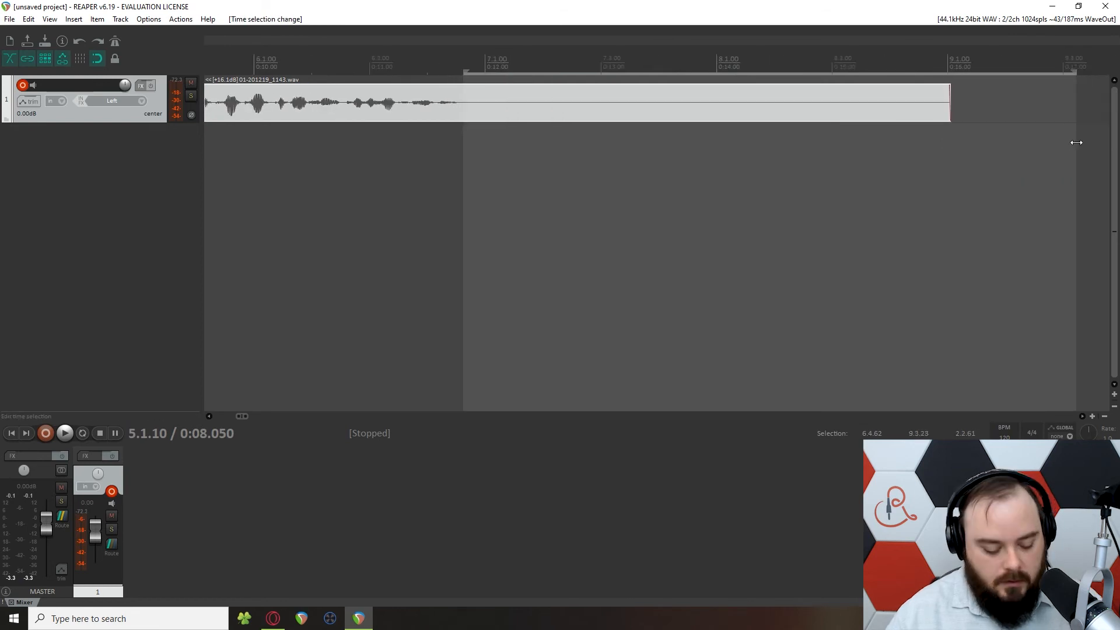
key(ctrl+x)
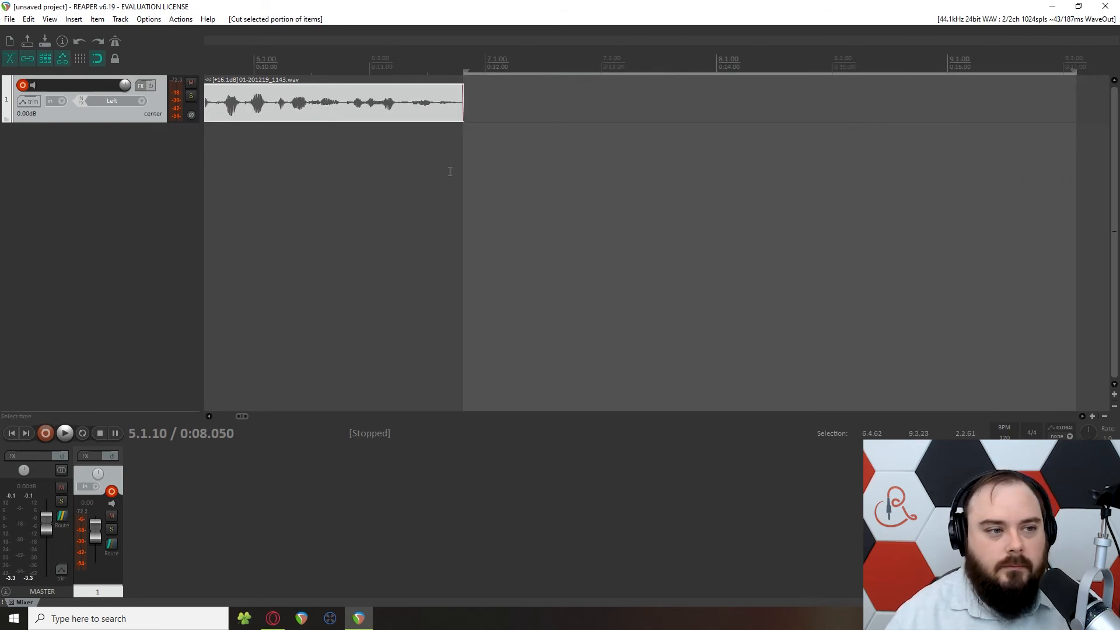
- Play the ending from 11.2 seconds, and return the edit cursor to the start of the project
click(393, 163)
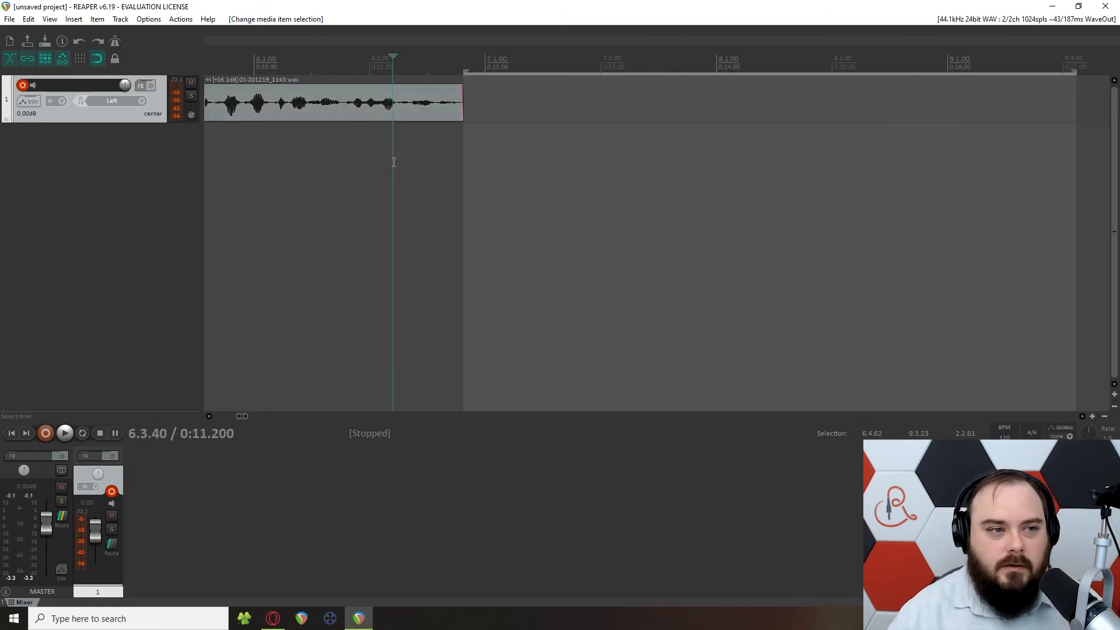
key(space)
key(space)
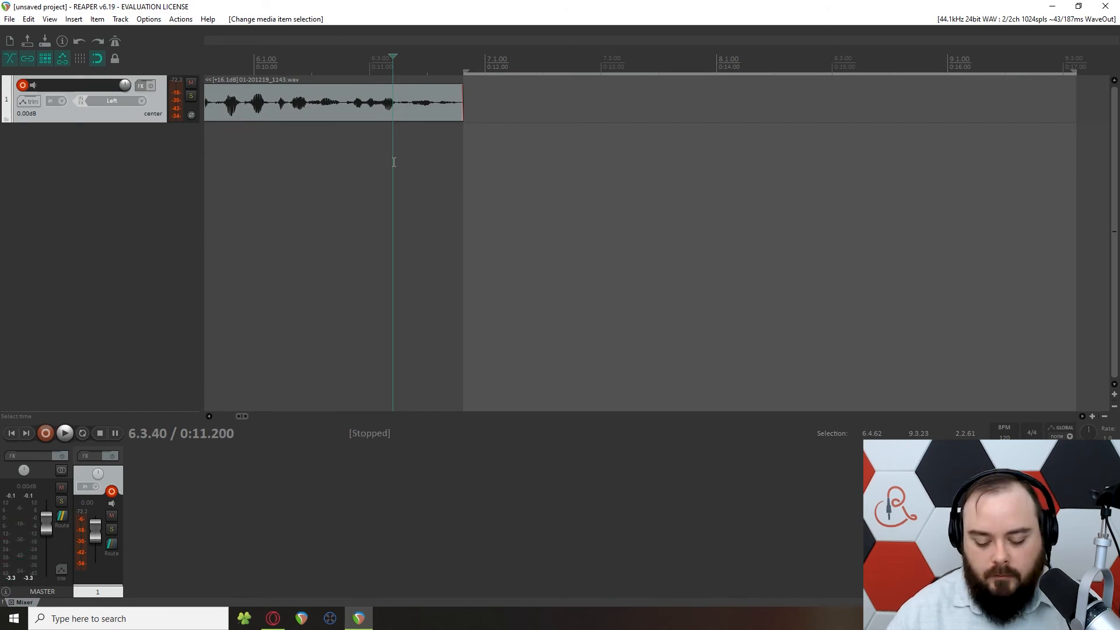
key(Home)
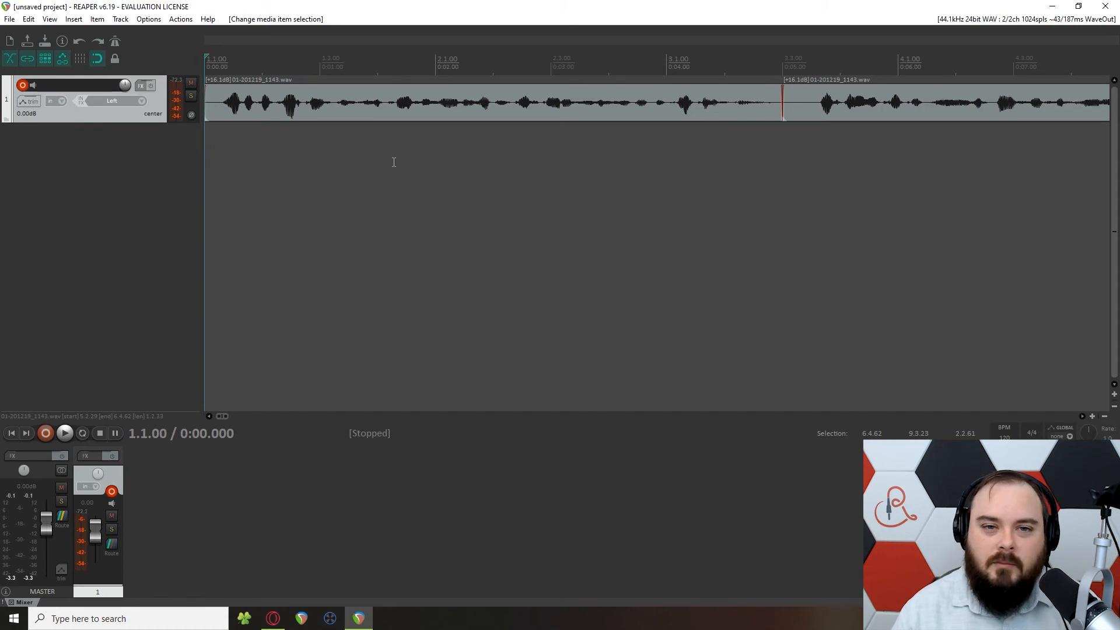
- Play the whole edited recording from the start of the project to check the edits
key(space)
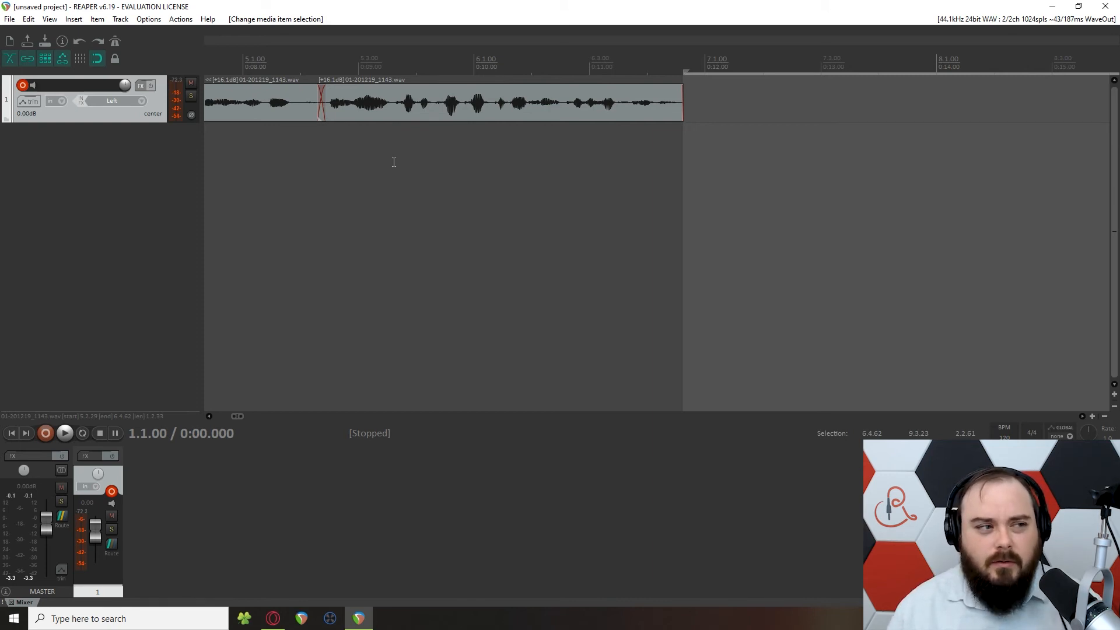
- Open the render settings, name the output file demo, and check the choices for the output directory without changing it
click(8, 19)
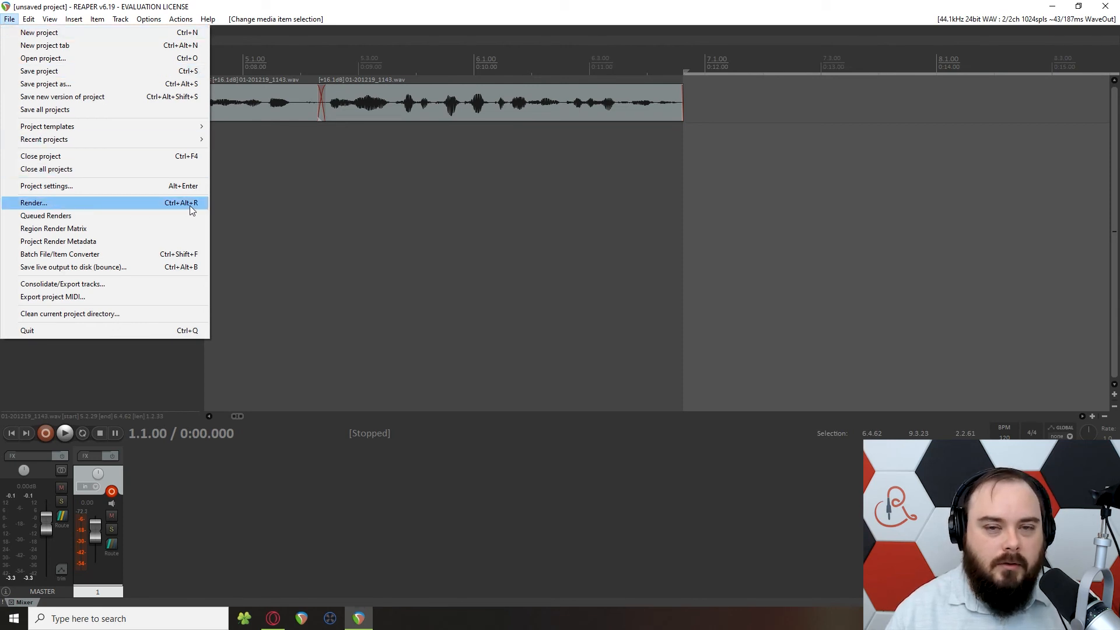
click(145, 203)
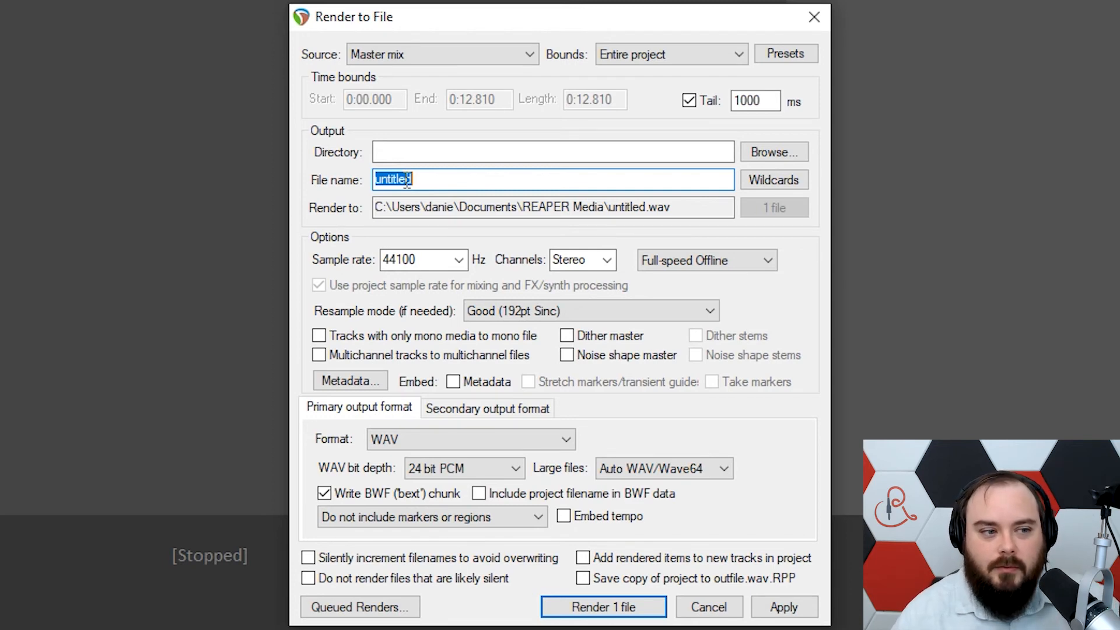
text(demo)
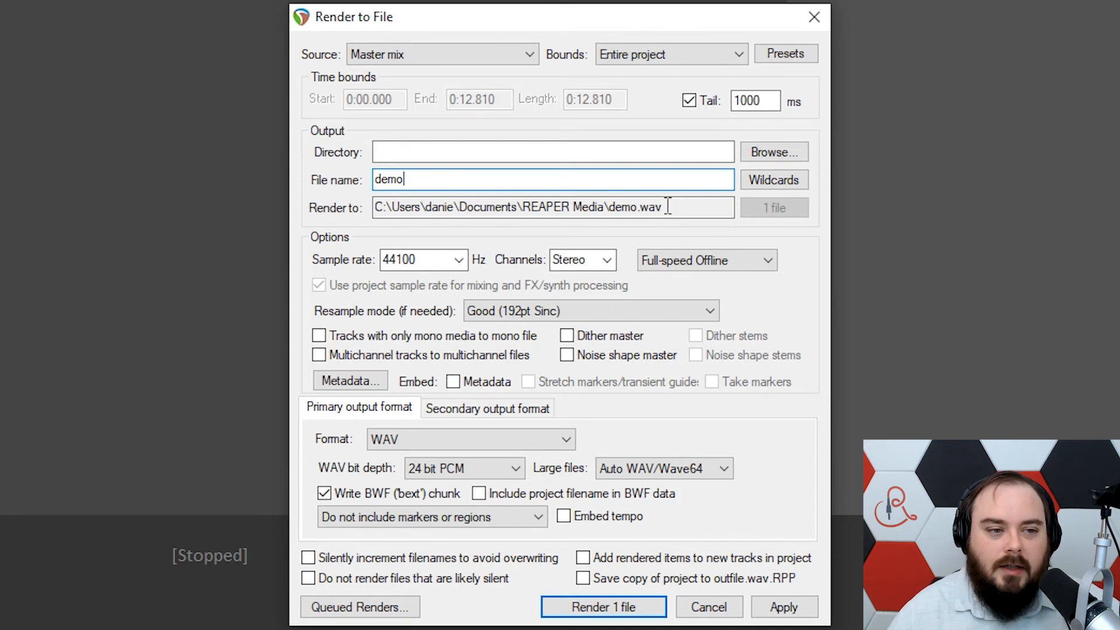
click(757, 153)
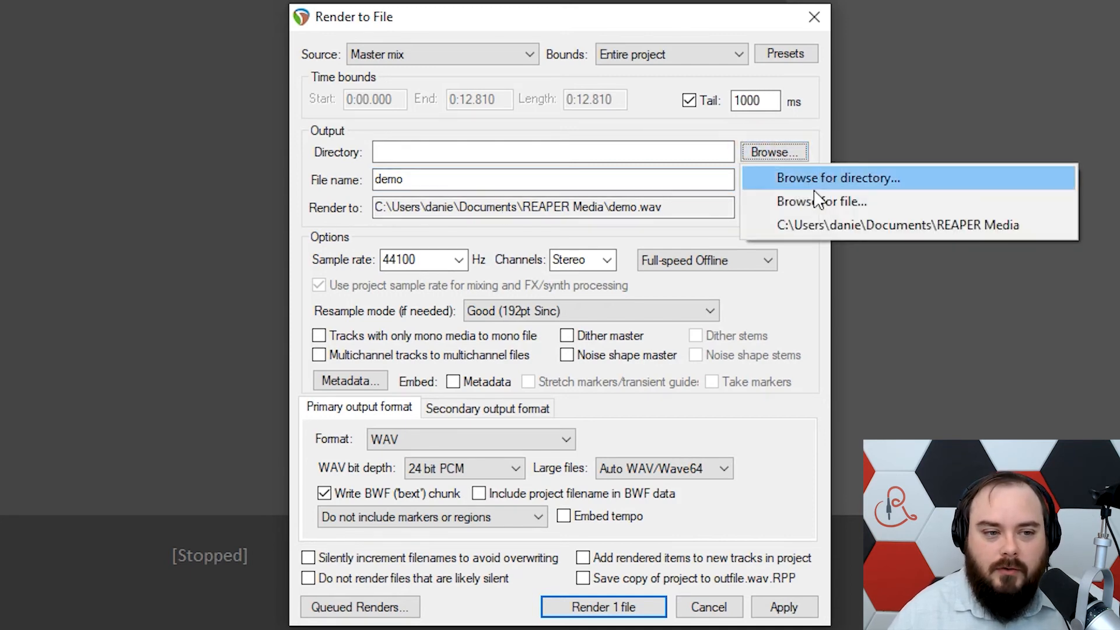
click(682, 227)
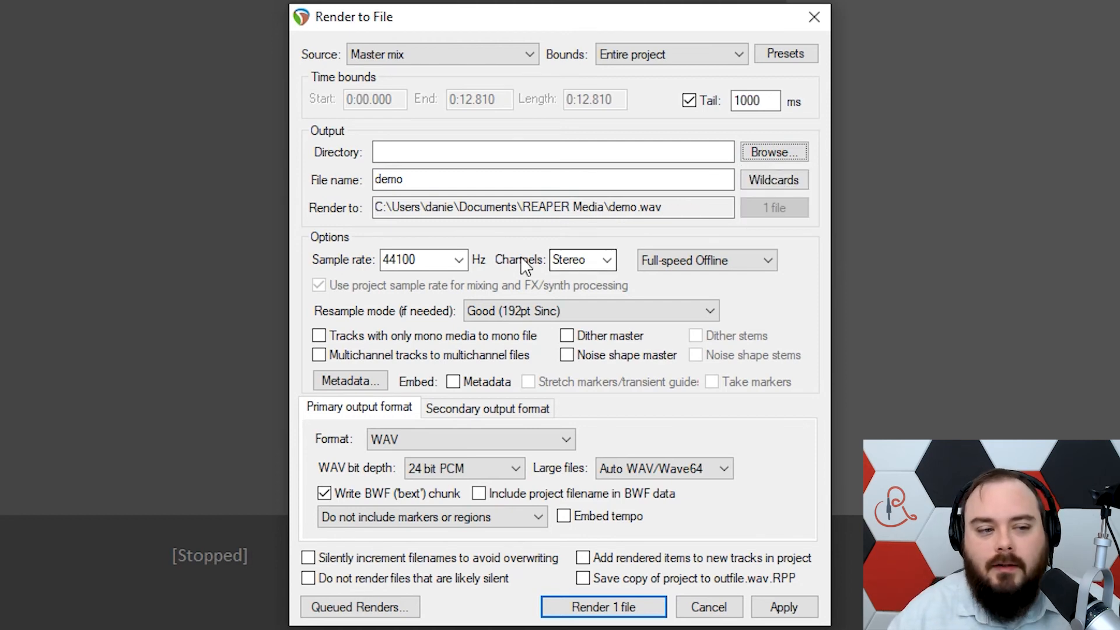
- Set the render channels to Mono and the primary output format to MP3 (encoder by LAME project)
click(608, 260)
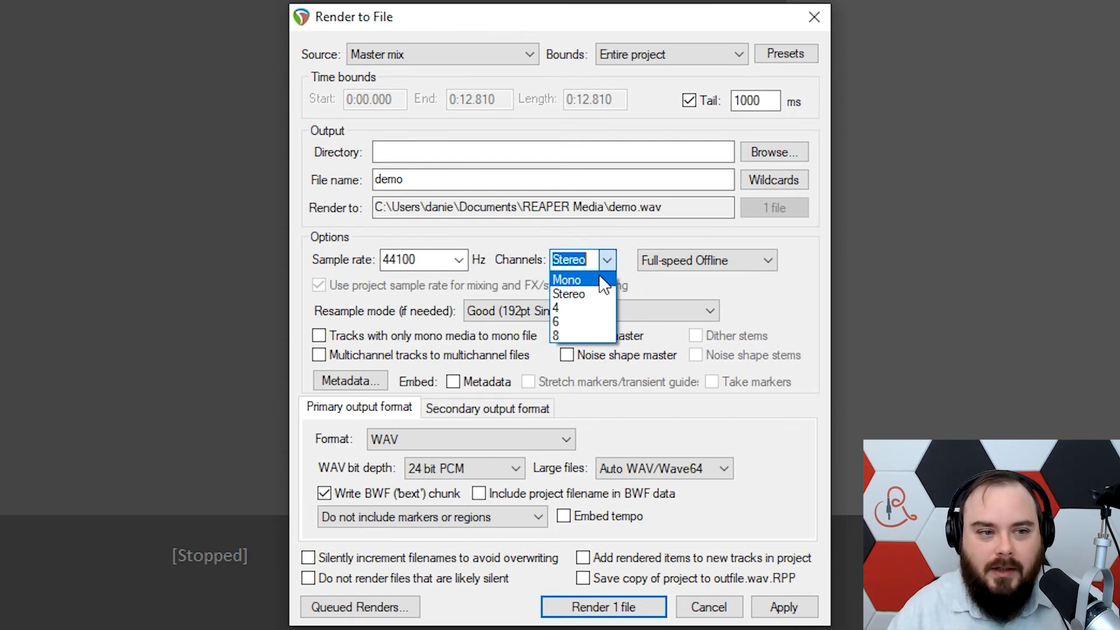
click(603, 280)
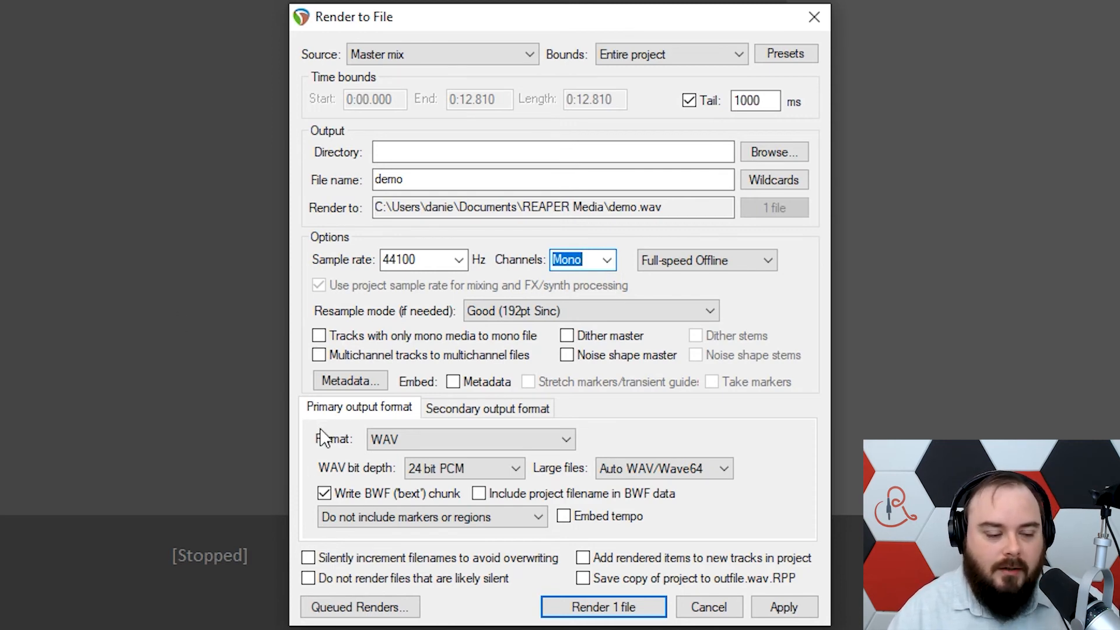
click(380, 439)
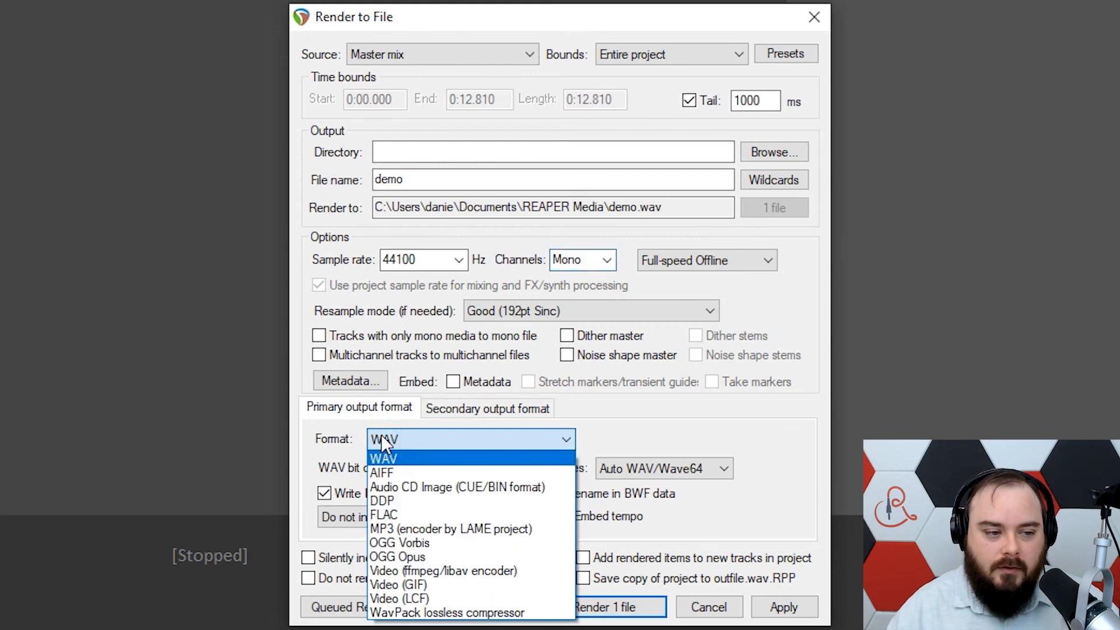
click(479, 530)
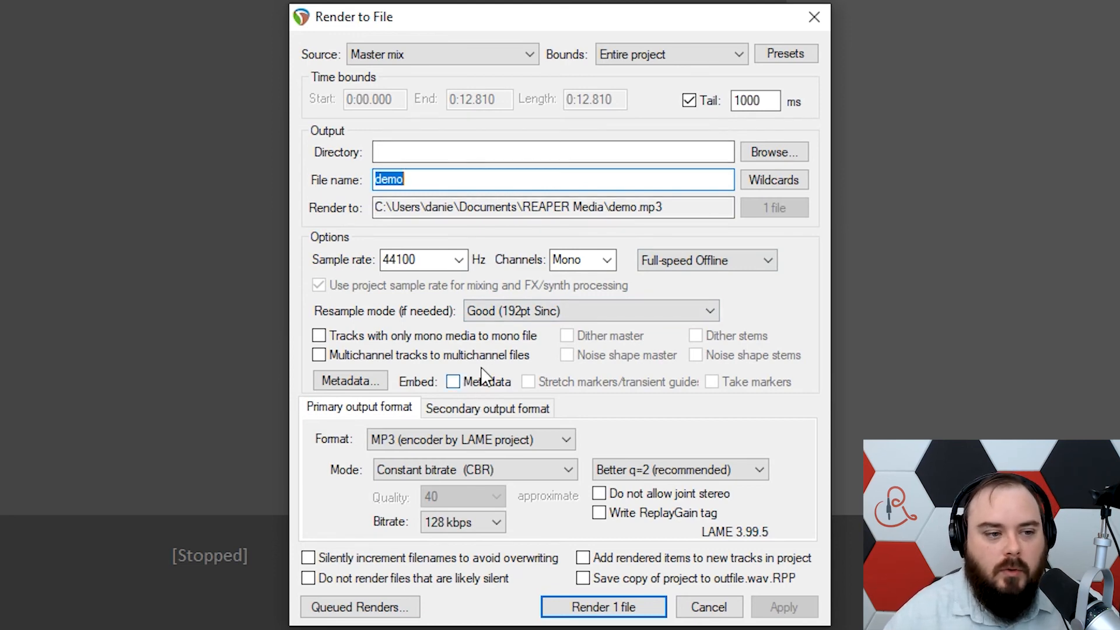
- Render the project to the MP3 file, and show the rendered file in its folder
click(581, 609)
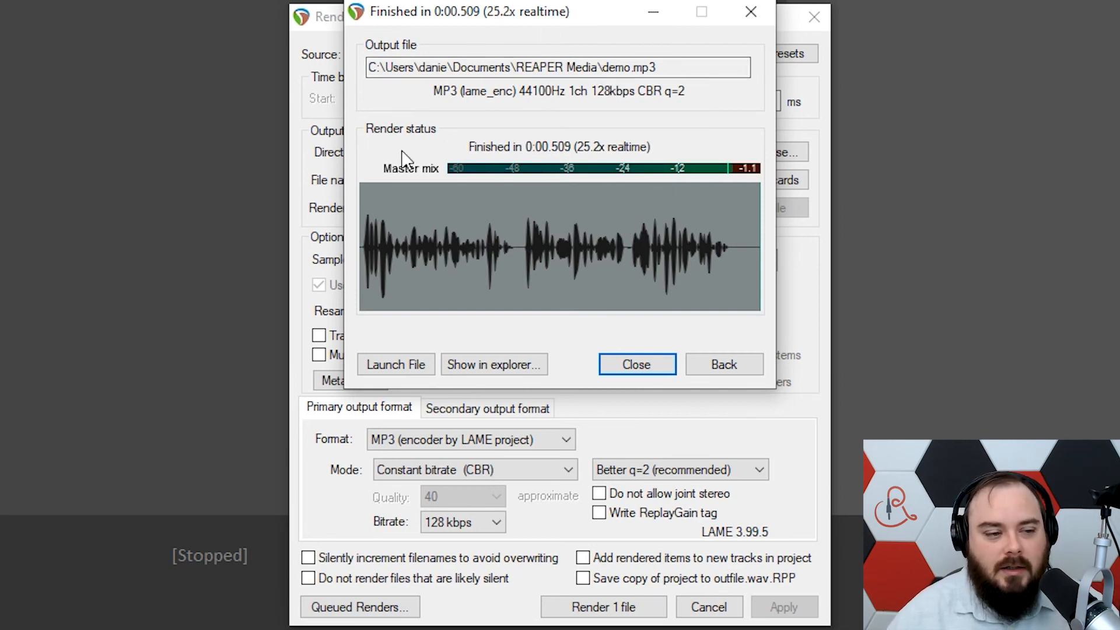
click(486, 366)
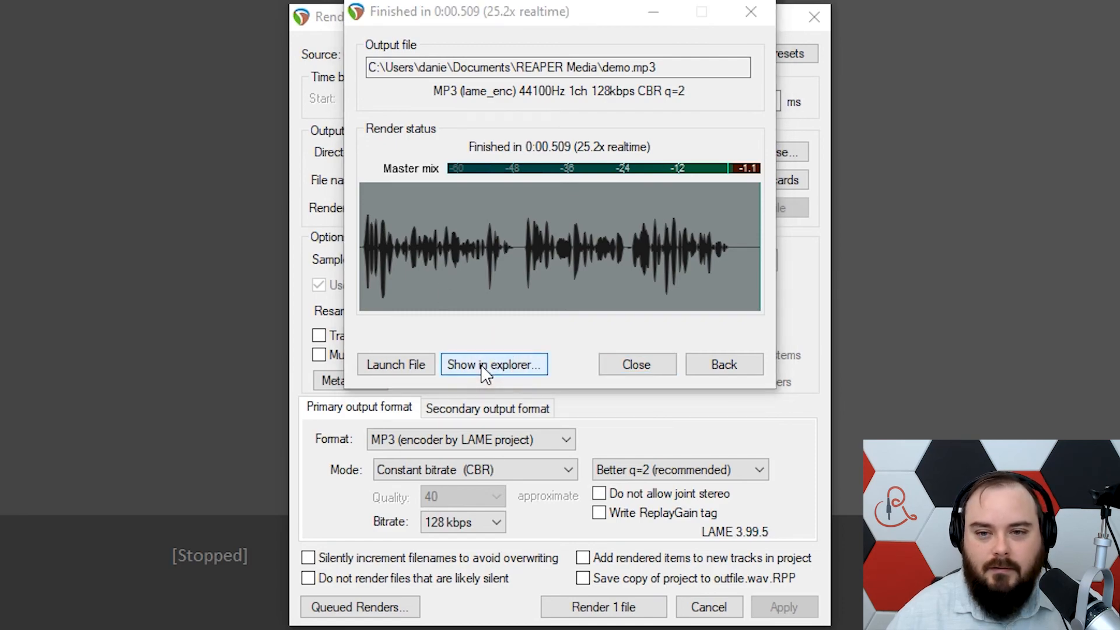